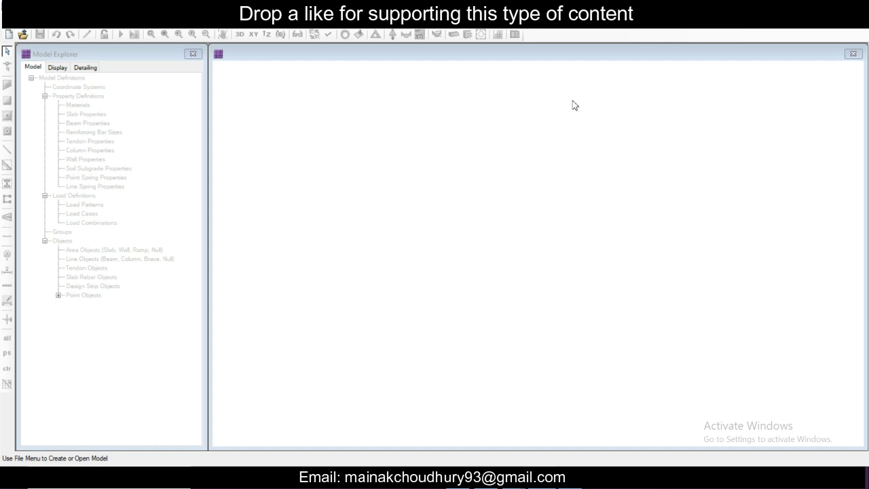
Step: Switch to the ETABS frame model and make its Base plan the working view beside the 3-D view
{"action": "mouse_move", "coordinate": [514, 483]}
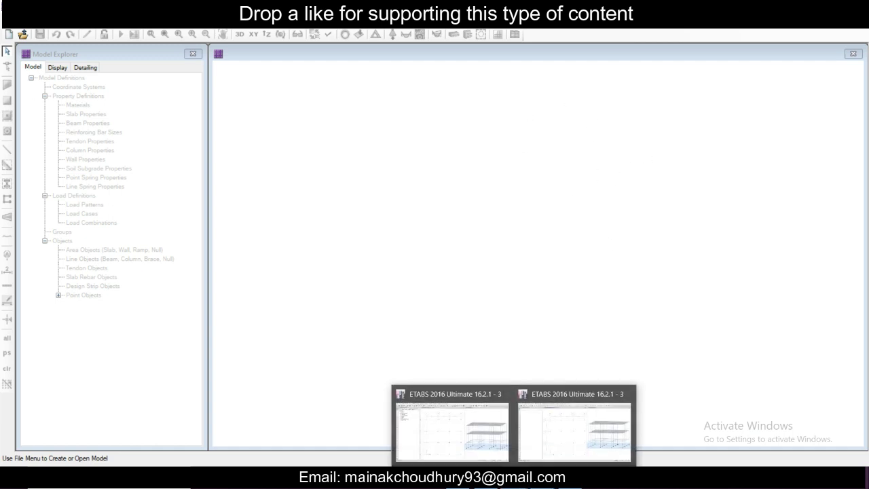
{"action": "left_click", "coordinate": [579, 421]}
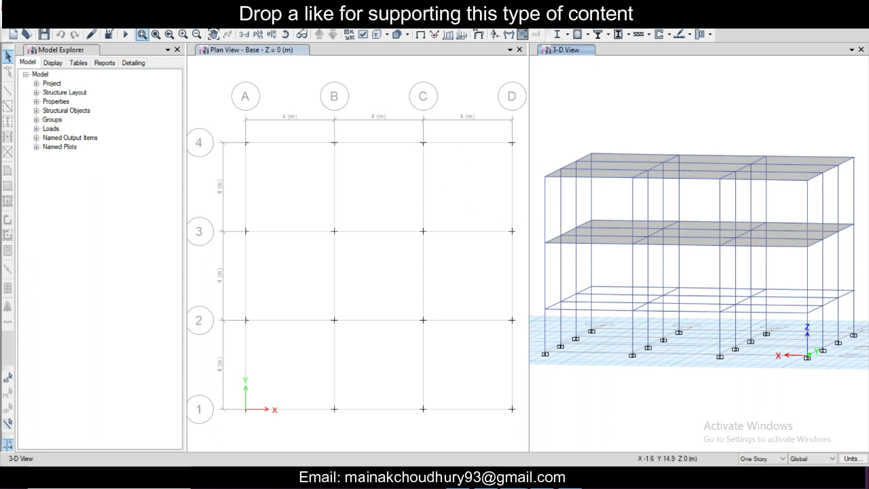
{"action": "left_click", "coordinate": [253, 56]}
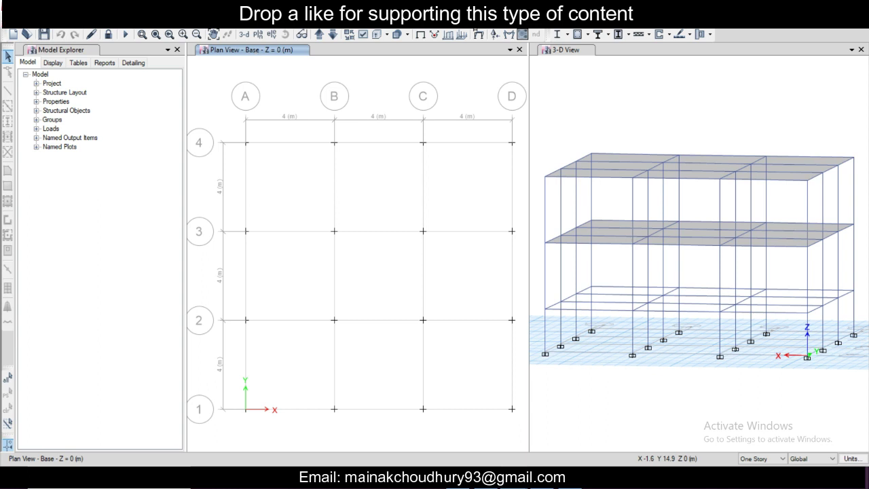
Step: Set up a Story-as-SAFE export of Base with the Dead, Live, Other Dead, SLX and SLY cases
{"action": "left_click", "coordinate": [12, 23]}
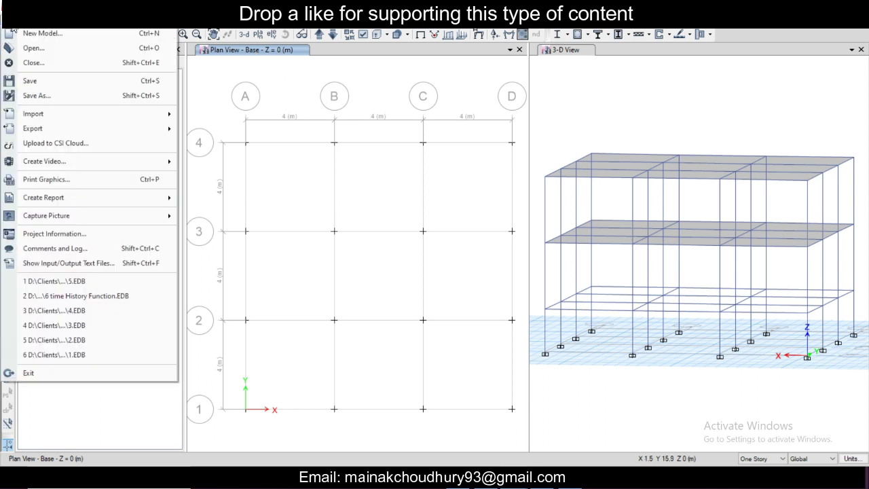
{"action": "mouse_move", "coordinate": [142, 131]}
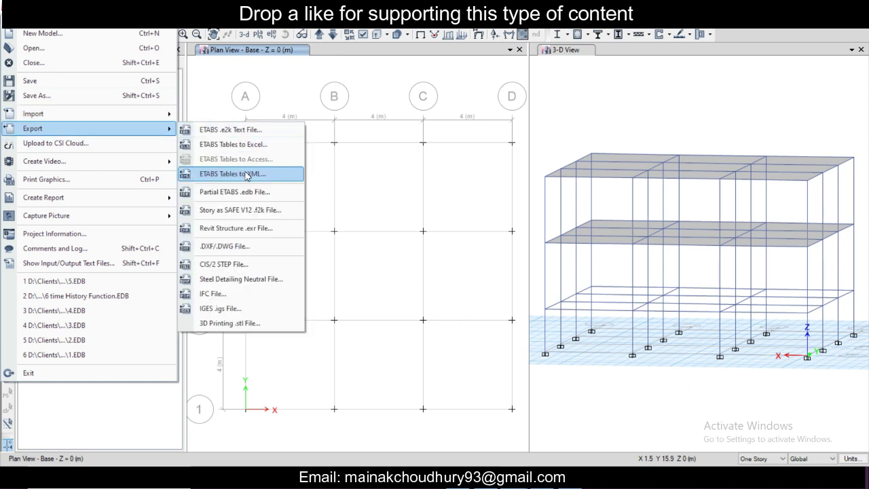
{"action": "left_click", "coordinate": [256, 208]}
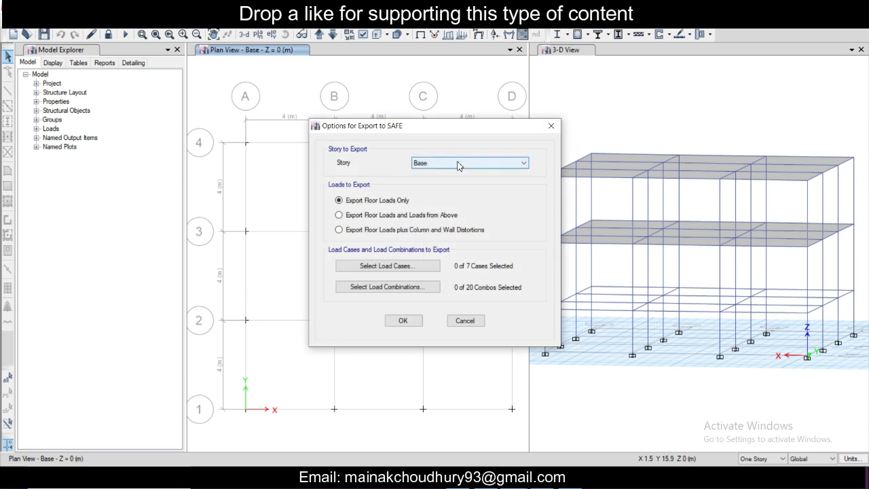
{"action": "left_click", "coordinate": [390, 266]}
{"action": "left_click_drag", "start_coordinate": [379, 168], "coordinate": [409, 196]}
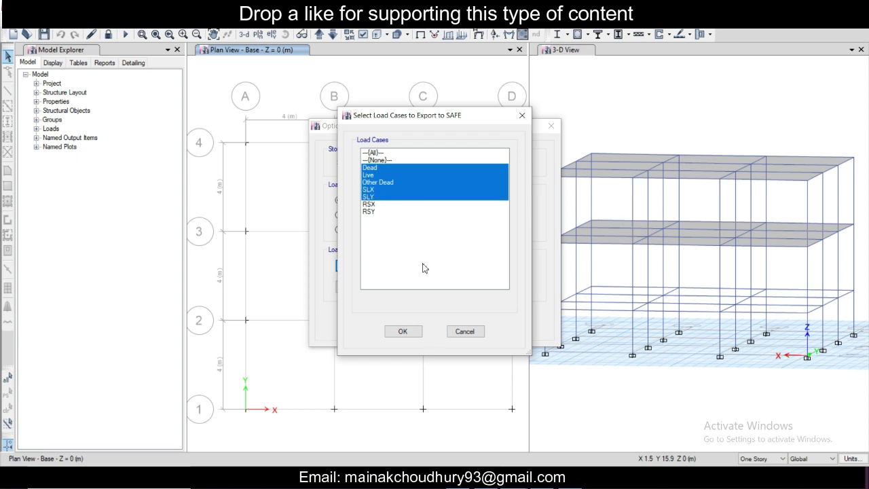
{"action": "left_click", "coordinate": [403, 331]}
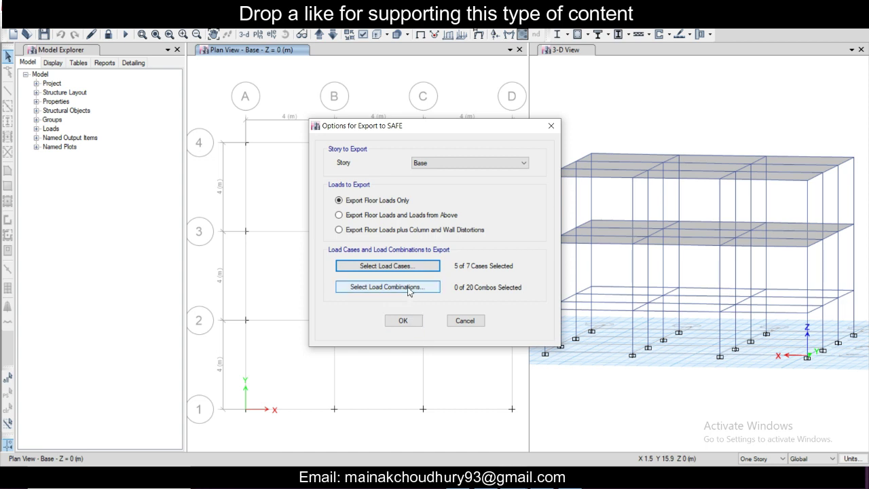
Step: Save the export as 'SAFE 5', then close ETABS and save the model changes
{"action": "left_click", "coordinate": [412, 323]}
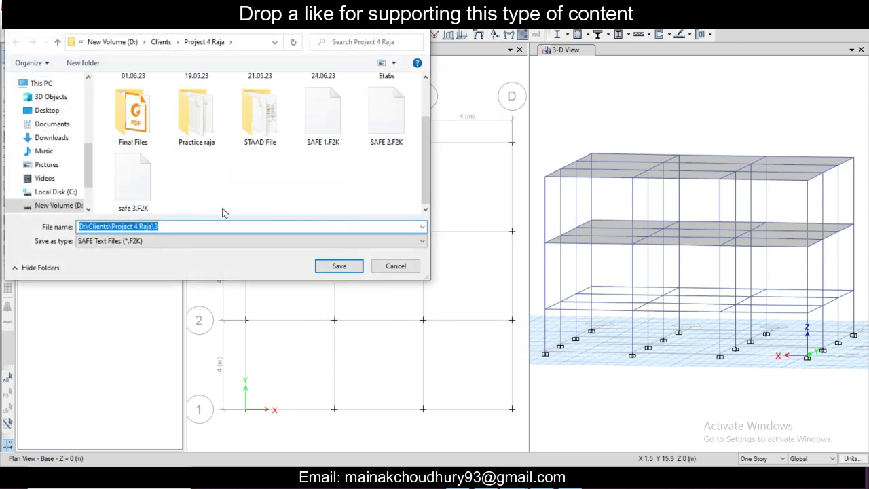
{"action": "type", "text": "SA"}
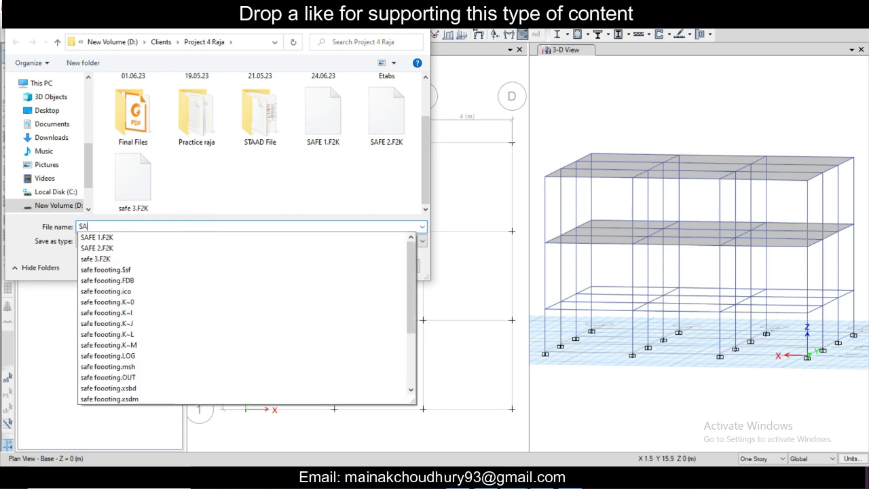
{"action": "type", "text": "FE 5"}
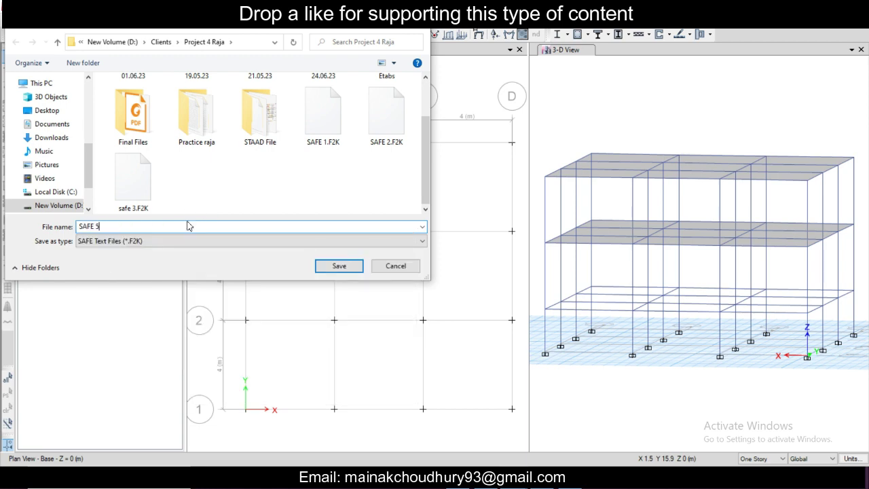
{"action": "left_click", "coordinate": [336, 266]}
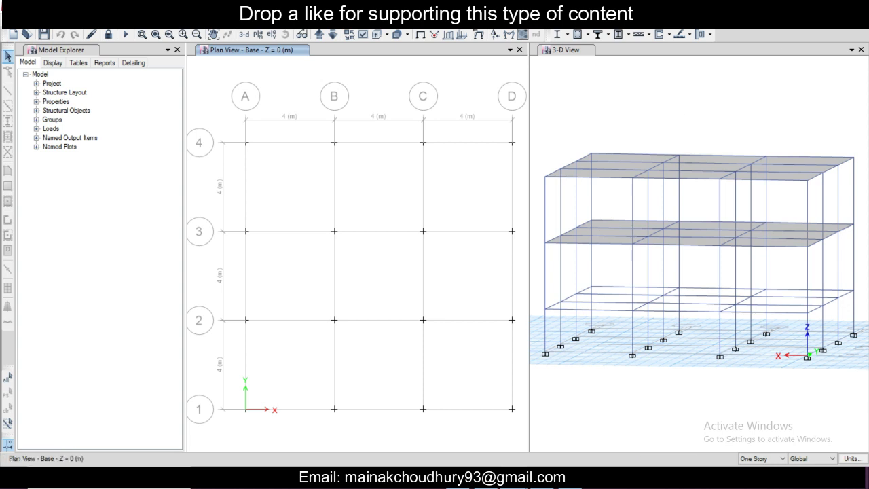
{"action": "key", "text": "alt+F4"}
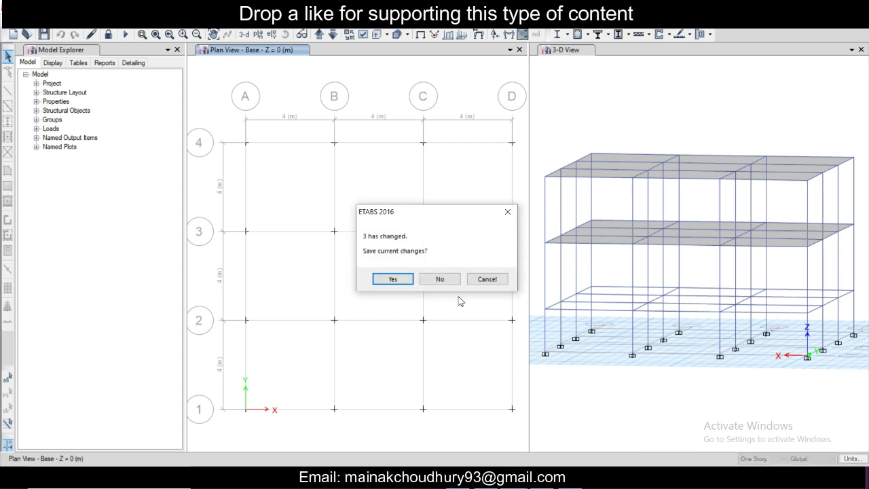
{"action": "left_click", "coordinate": [397, 279]}
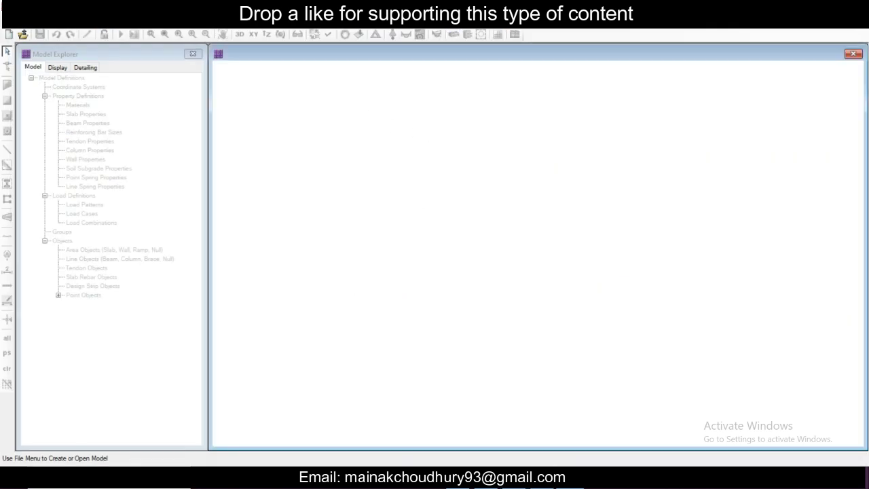
Step: Import the SAFE 5.F2K file into SAFE
{"action": "left_click", "coordinate": [9, 20]}
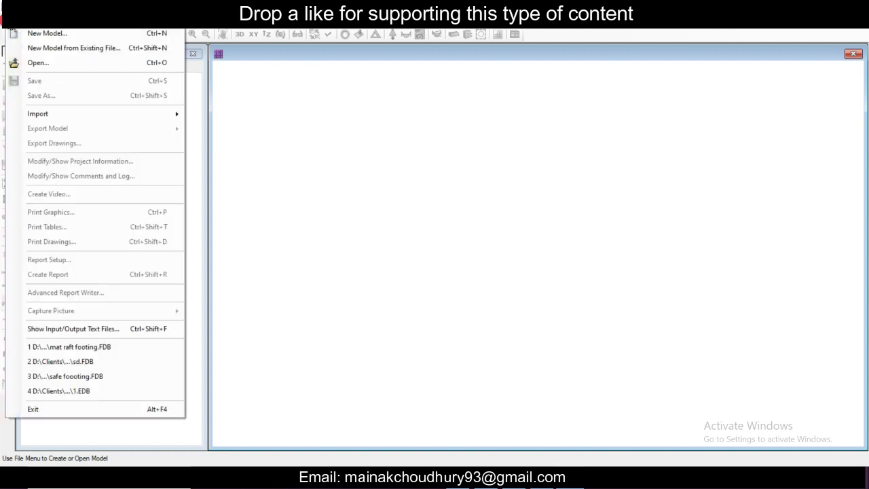
{"action": "mouse_move", "coordinate": [62, 113]}
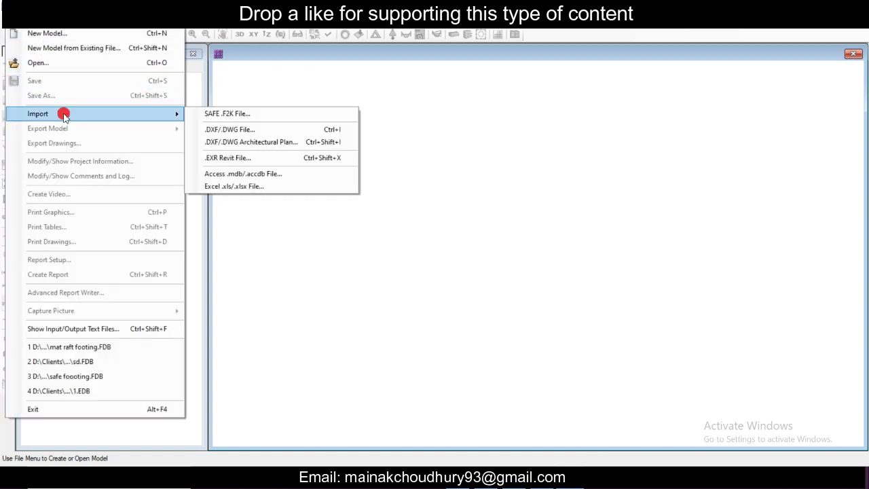
{"action": "left_click", "coordinate": [239, 114]}
{"action": "scroll", "coordinate": [238, 132], "scroll_direction": "down", "scroll_amount": 3}
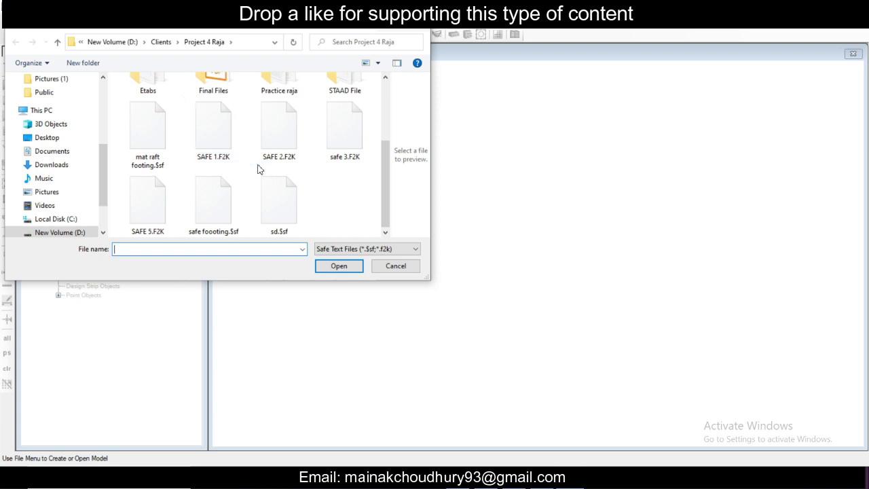
{"action": "left_click", "coordinate": [148, 201]}
{"action": "left_click", "coordinate": [348, 267]}
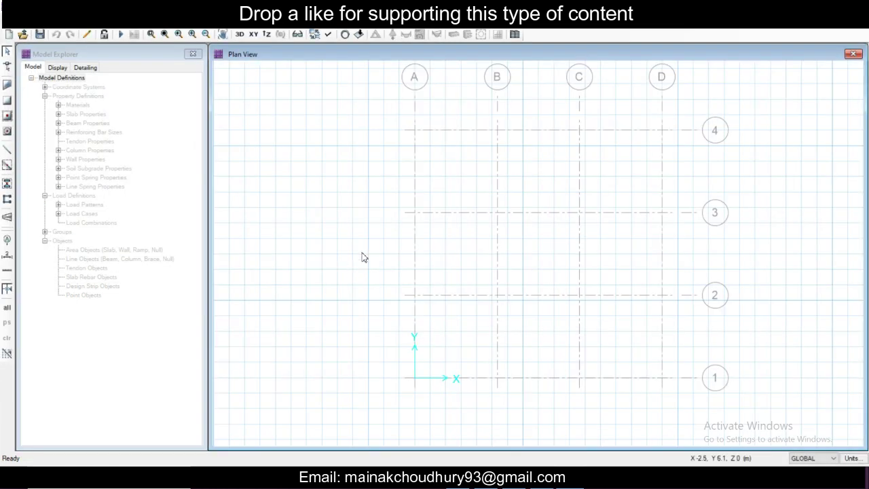
Step: Save the imported model as 'Mat' in the Project 4 Raja folder
{"action": "key", "text": "ctrl+s"}
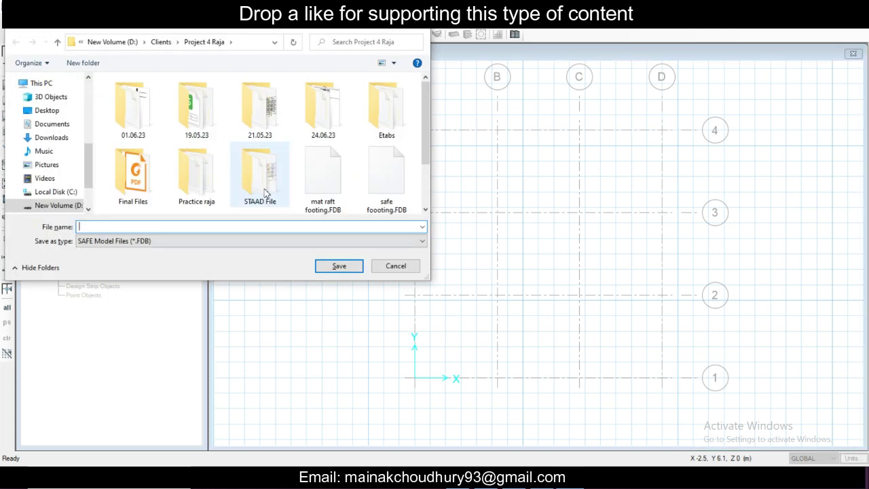
{"action": "scroll", "coordinate": [223, 197], "scroll_direction": "down", "scroll_amount": 2}
{"action": "scroll", "coordinate": [159, 207], "scroll_direction": "up", "scroll_amount": 2}
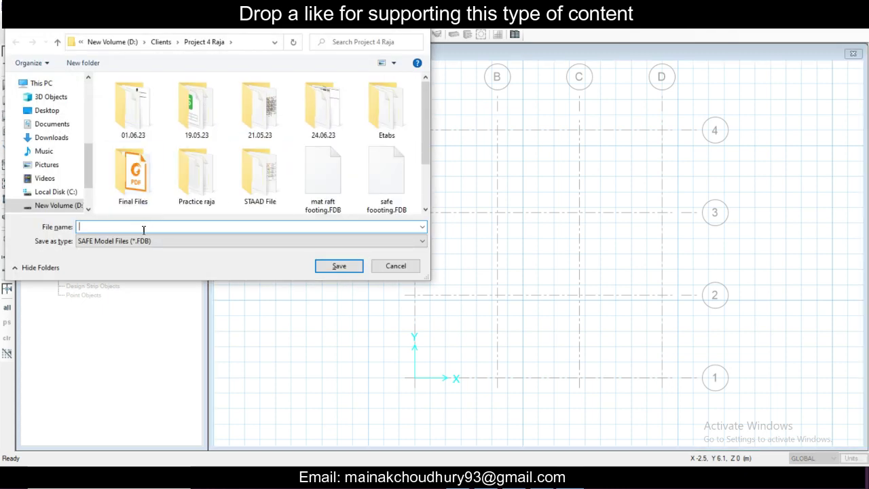
{"action": "type", "text": "Mat"}
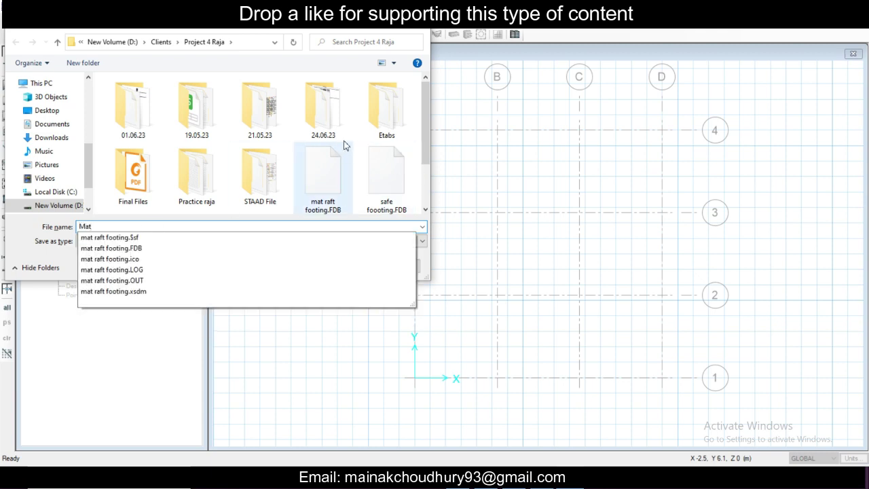
{"action": "left_click", "coordinate": [362, 129]}
{"action": "left_click", "coordinate": [339, 266]}
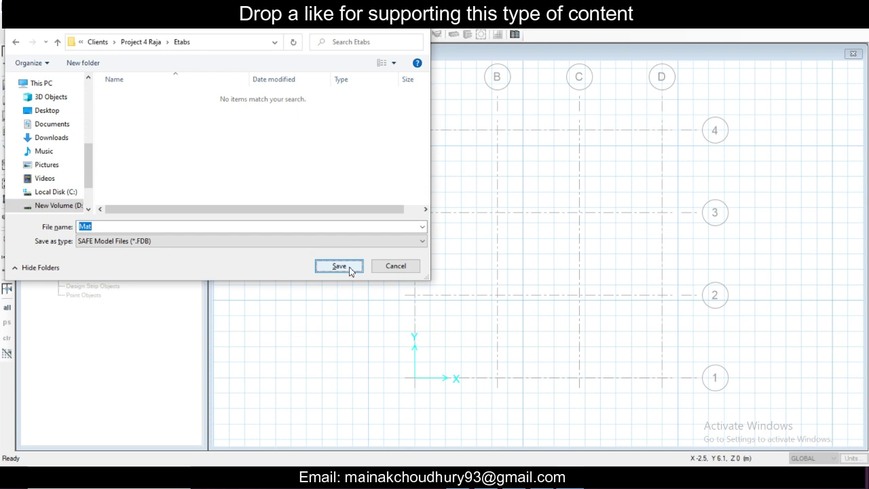
{"action": "left_click", "coordinate": [170, 44]}
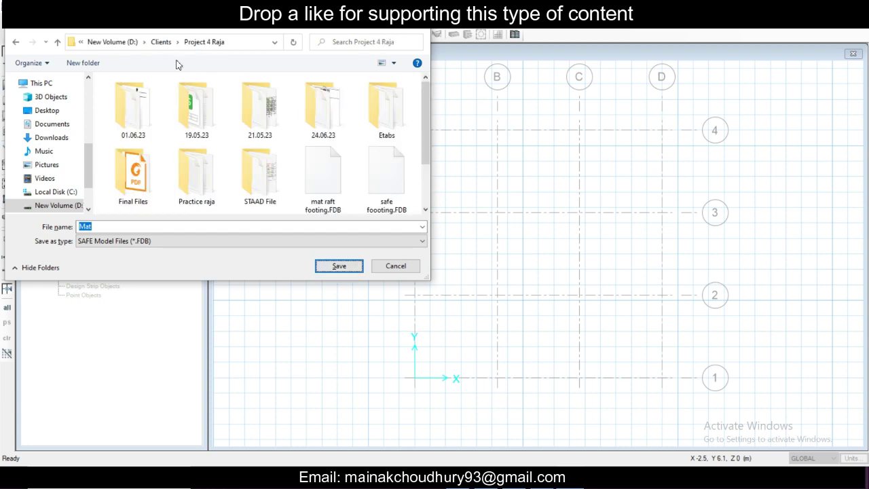
{"action": "left_click", "coordinate": [336, 268]}
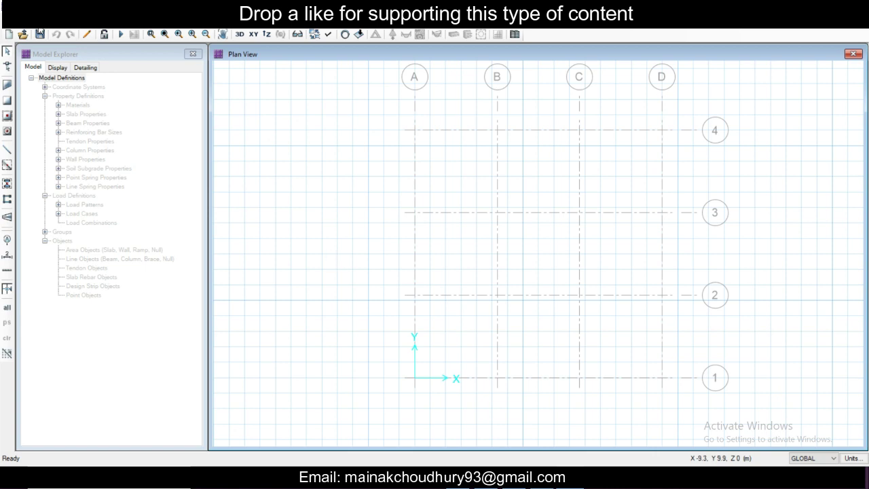
Step: Rename the CSA-G30.18Gr400 rebar to Fe 550 with yield and tensile stress of 550
{"action": "left_click", "coordinate": [83, 21]}
{"action": "left_click", "coordinate": [102, 31]}
{"action": "left_click", "coordinate": [362, 197]}
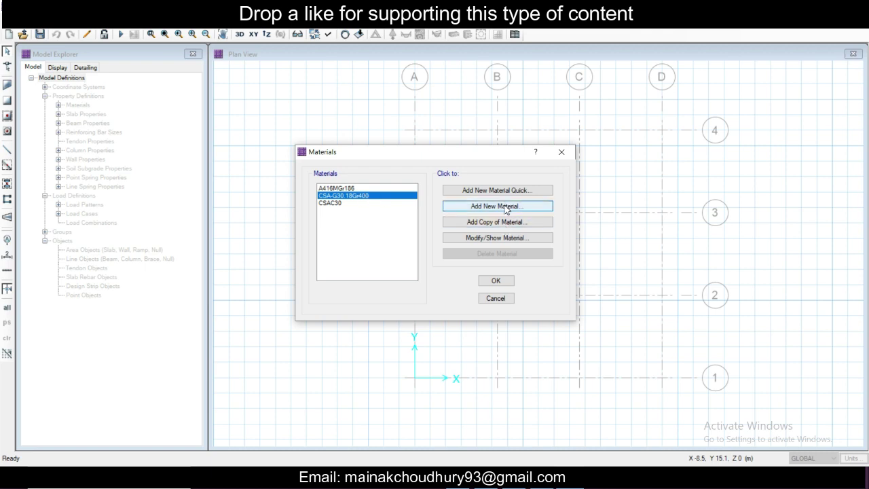
{"action": "left_click", "coordinate": [513, 238]}
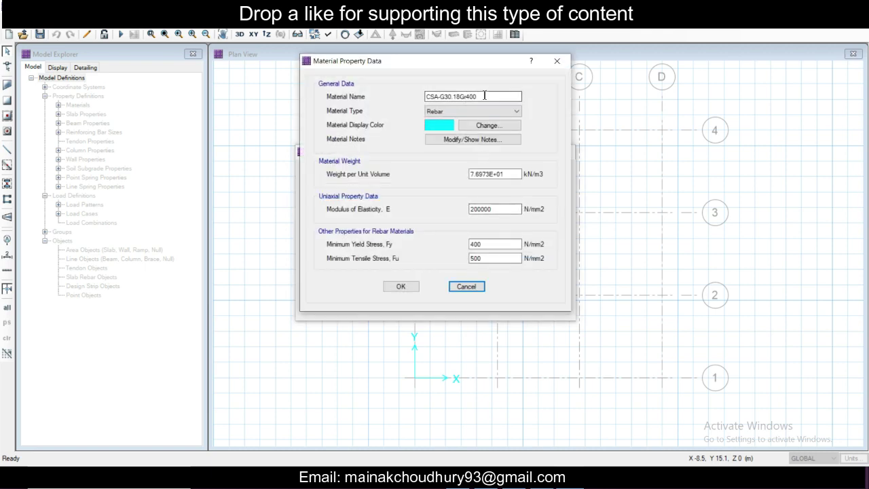
{"action": "left_click_drag", "start_coordinate": [479, 96], "coordinate": [379, 94]}
{"action": "type", "text": "Fe 550"}
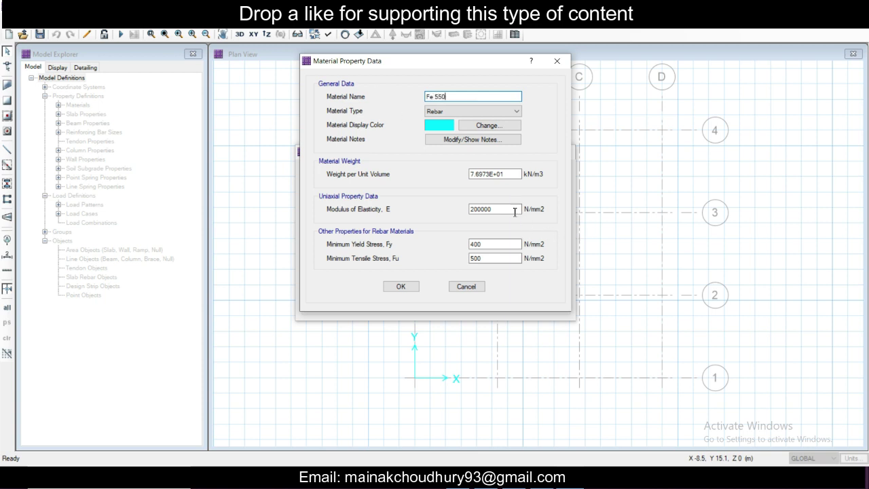
{"action": "double_click", "coordinate": [488, 244]}
{"action": "type", "text": "550"}
{"action": "double_click", "coordinate": [501, 258]}
{"action": "type", "text": "550"}
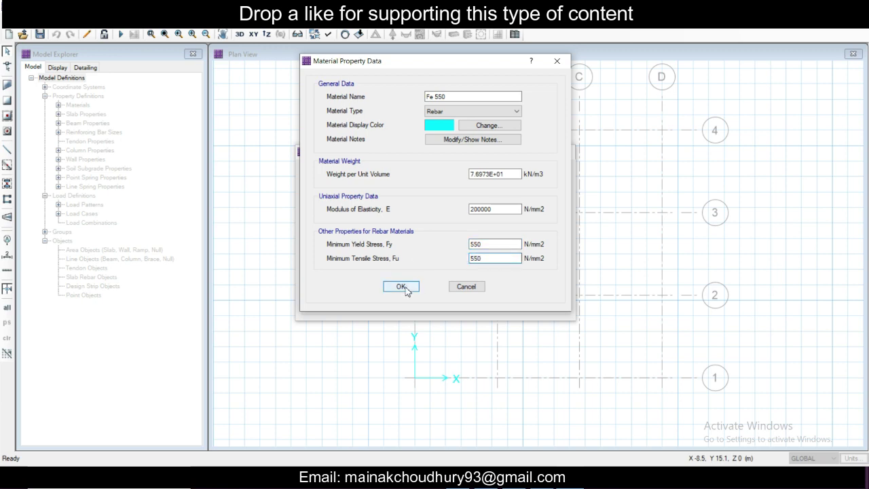
{"action": "left_click", "coordinate": [401, 286]}
Step: Rename the CSAC30 concrete material to M30 and keep the material changes
{"action": "left_click", "coordinate": [331, 197]}
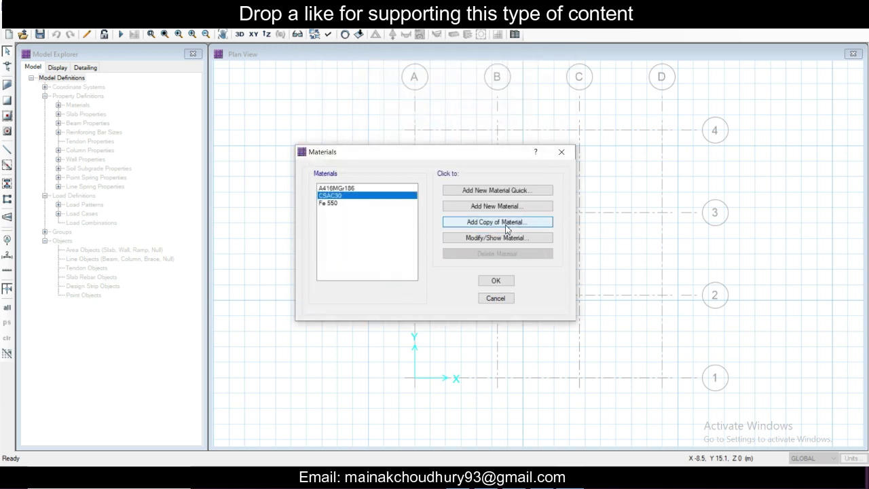
{"action": "left_click", "coordinate": [496, 239]}
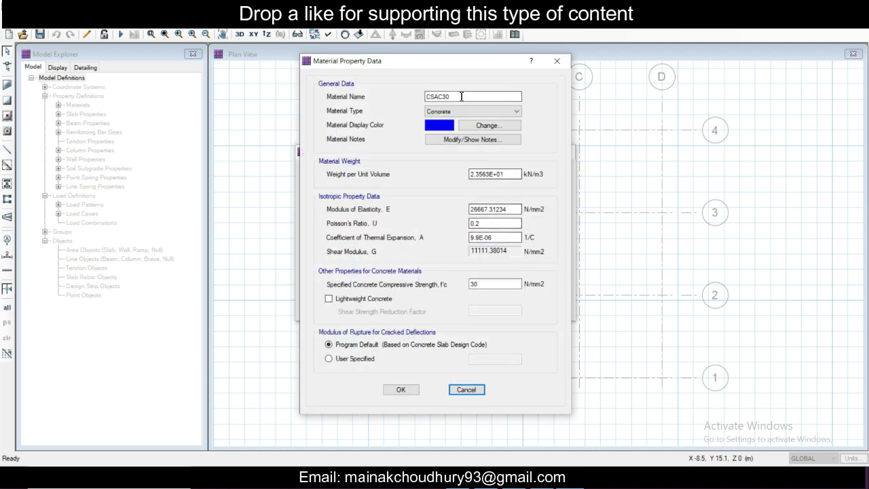
{"action": "type", "text": "M30"}
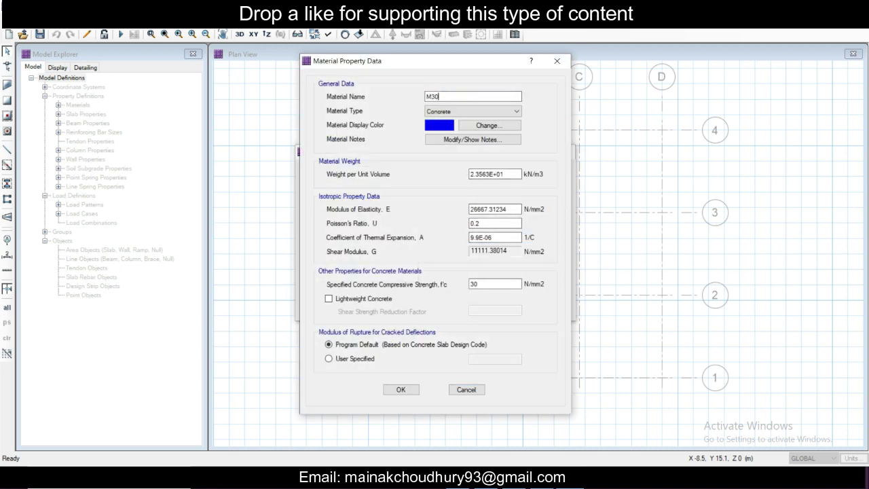
{"action": "left_click", "coordinate": [400, 389]}
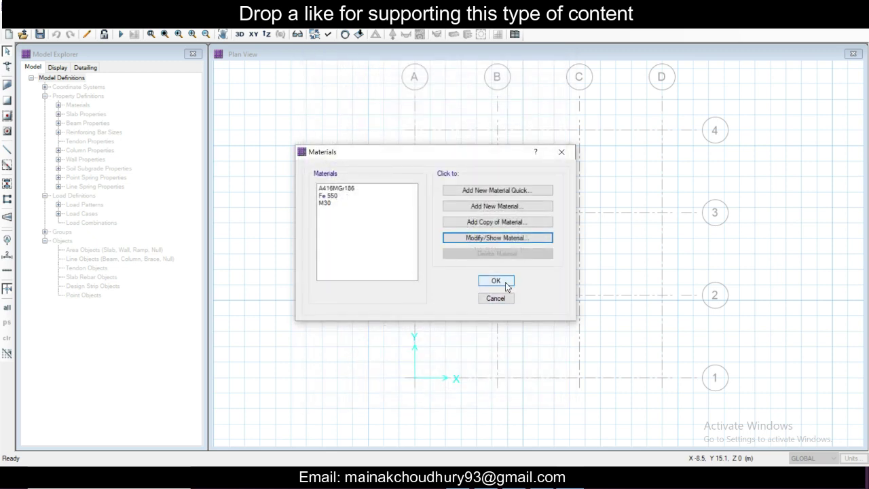
{"action": "left_click", "coordinate": [506, 284]}
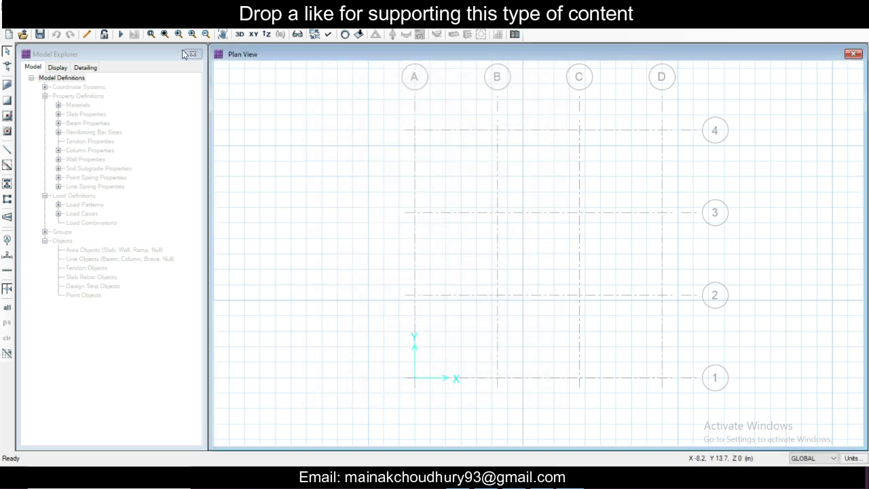
Step: Change the SLAB1 slab property thickness from 200 mm to 450 mm
{"action": "left_click", "coordinate": [82, 20]}
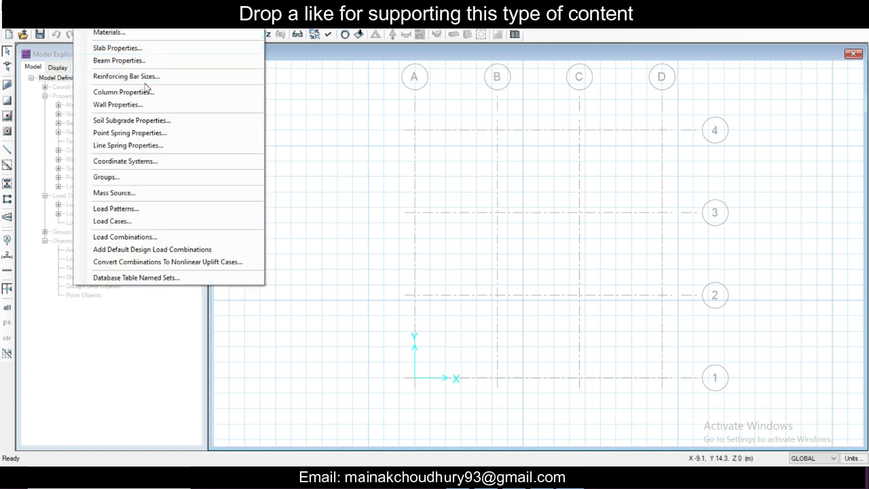
{"action": "left_click", "coordinate": [151, 48]}
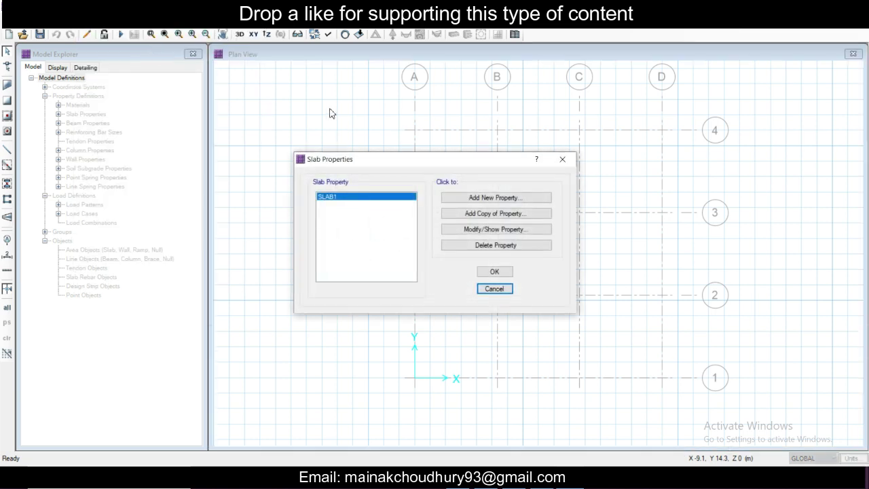
{"action": "left_click", "coordinate": [492, 229]}
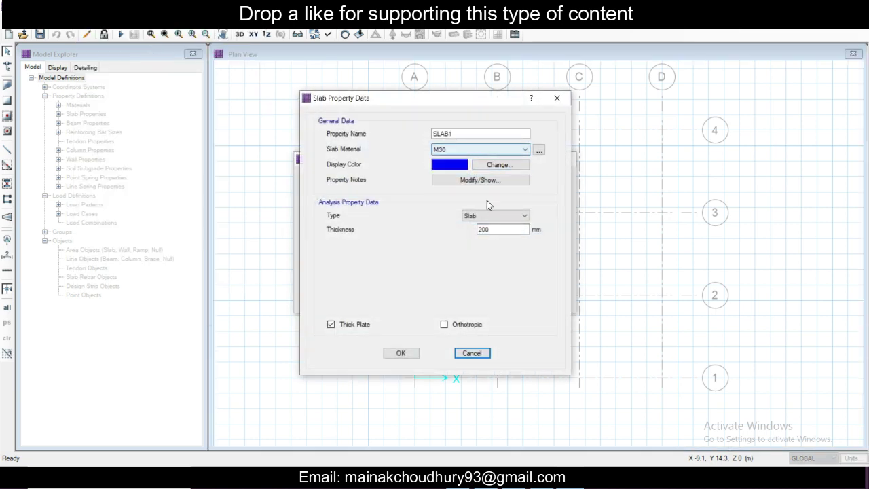
{"action": "double_click", "coordinate": [500, 229]}
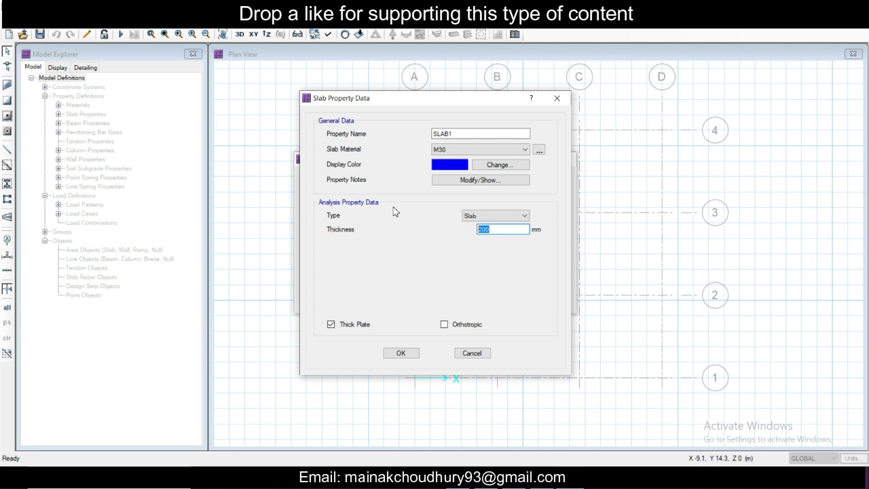
{"action": "type", "text": "450"}
{"action": "left_click", "coordinate": [409, 354]}
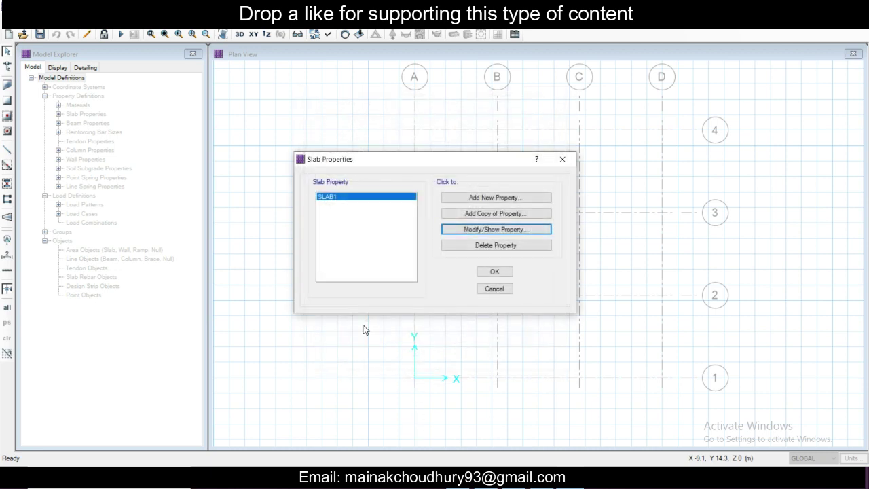
Step: In the reinforcing bar sizes table, try adding the SI common bar set to the existing bars
{"action": "left_click", "coordinate": [494, 272]}
{"action": "left_click", "coordinate": [96, 32]}
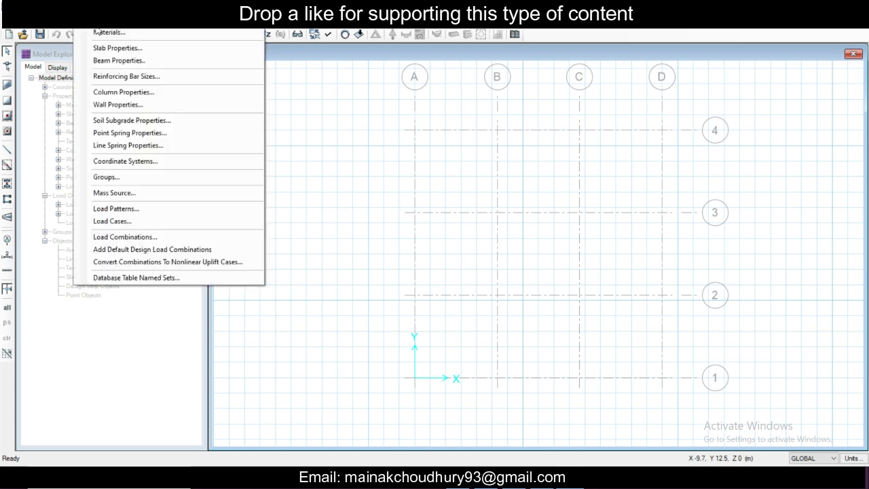
{"action": "left_click", "coordinate": [138, 78]}
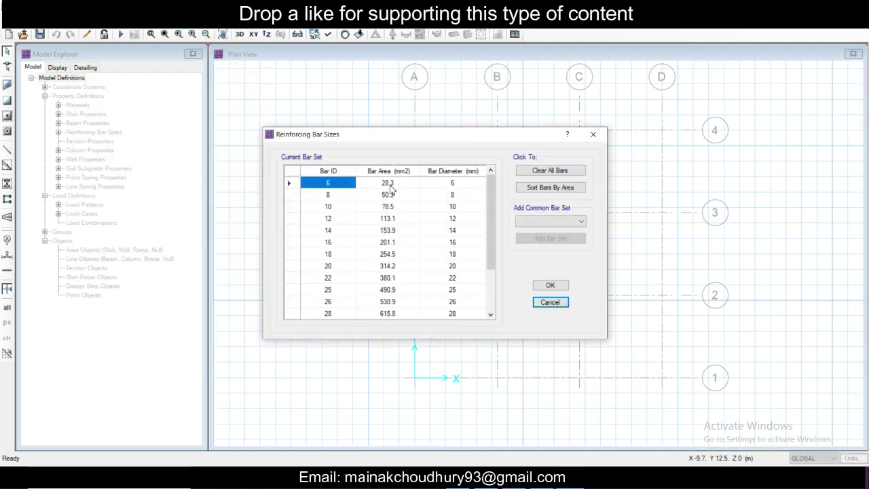
{"action": "scroll", "coordinate": [377, 218], "scroll_direction": "down", "scroll_amount": 2}
{"action": "scroll", "coordinate": [377, 217], "scroll_direction": "up", "scroll_amount": 2}
{"action": "left_click", "coordinate": [334, 195]}
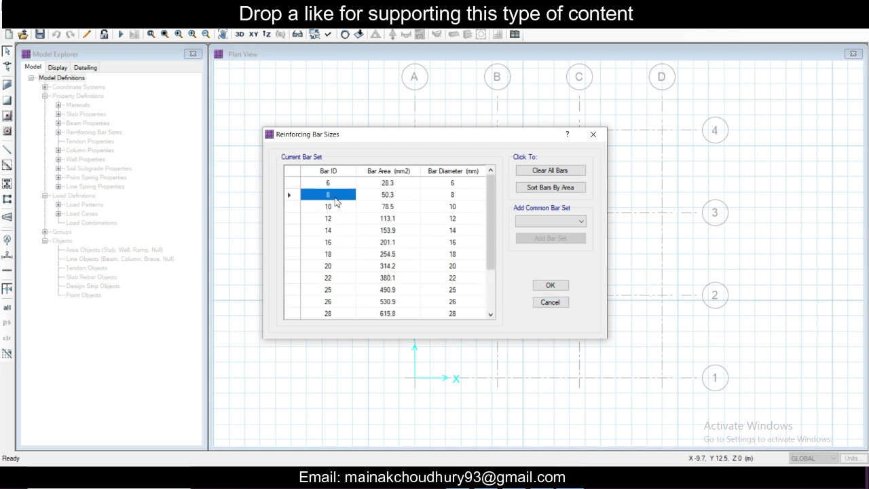
{"action": "left_click", "coordinate": [576, 225]}
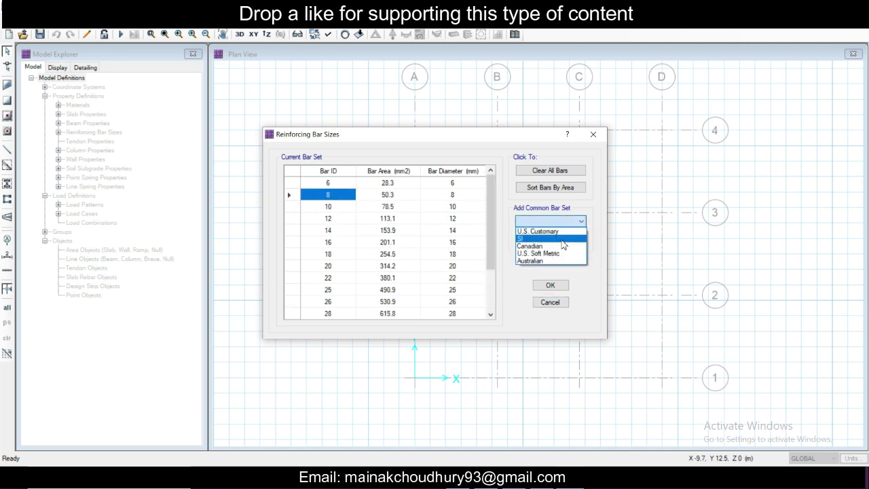
{"action": "left_click", "coordinate": [533, 238]}
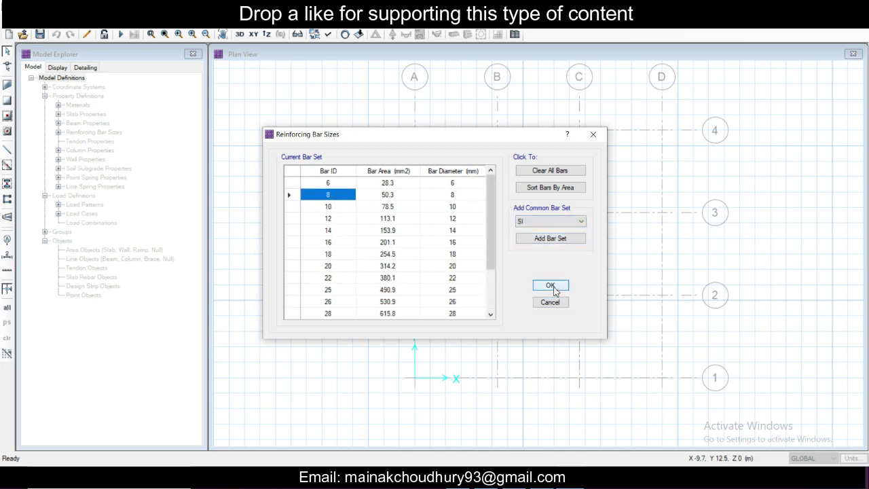
{"action": "left_click", "coordinate": [551, 238]}
{"action": "scroll", "coordinate": [408, 228], "scroll_direction": "up", "scroll_amount": 3}
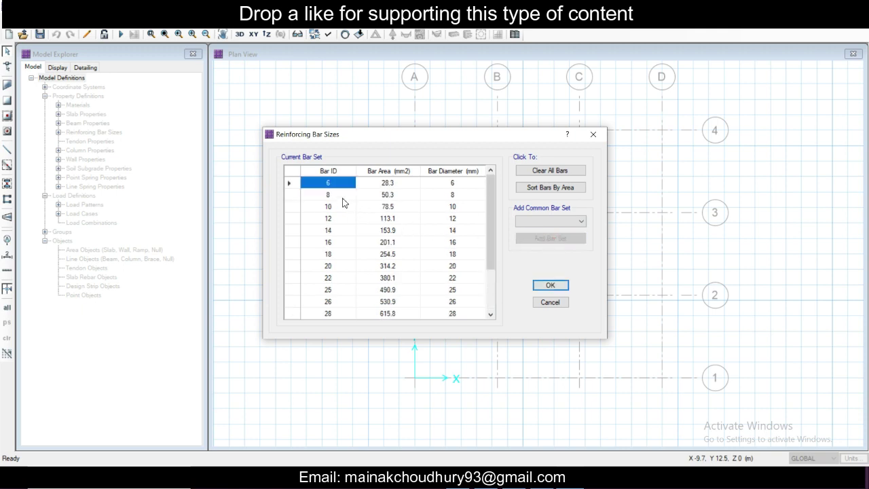
{"action": "left_click", "coordinate": [338, 197]}
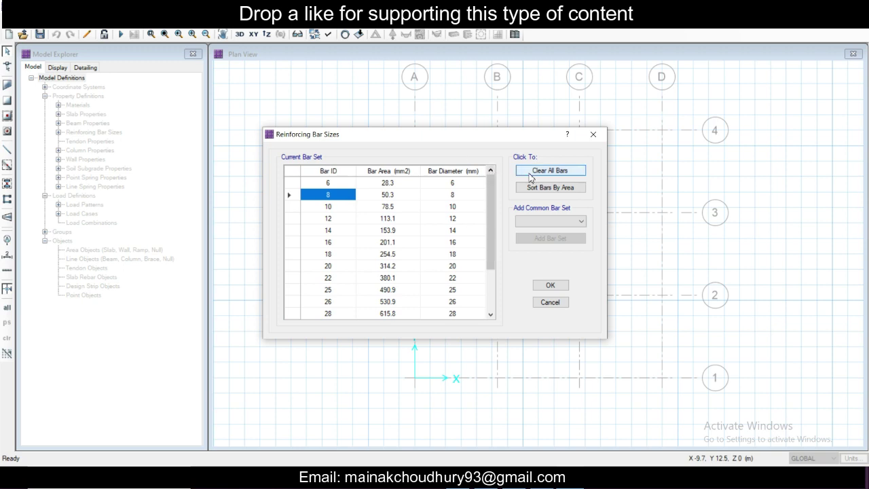
{"action": "scroll", "coordinate": [487, 226], "scroll_direction": "down", "scroll_amount": 2}
{"action": "scroll", "coordinate": [468, 227], "scroll_direction": "up", "scroll_amount": 2}
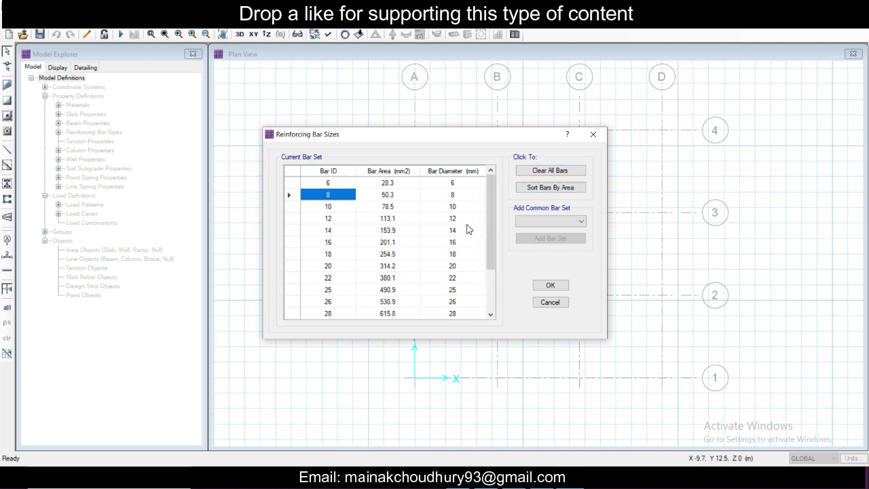
Step: Clear all bars, fill the table with the SI 6–50 mm bar set, and accept it
{"action": "left_click", "coordinate": [545, 172]}
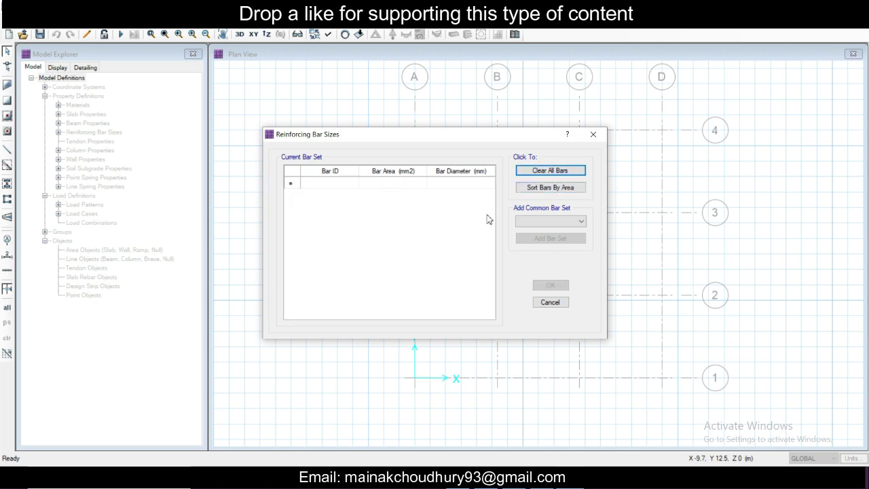
{"action": "left_click", "coordinate": [543, 222]}
{"action": "left_click", "coordinate": [546, 240]}
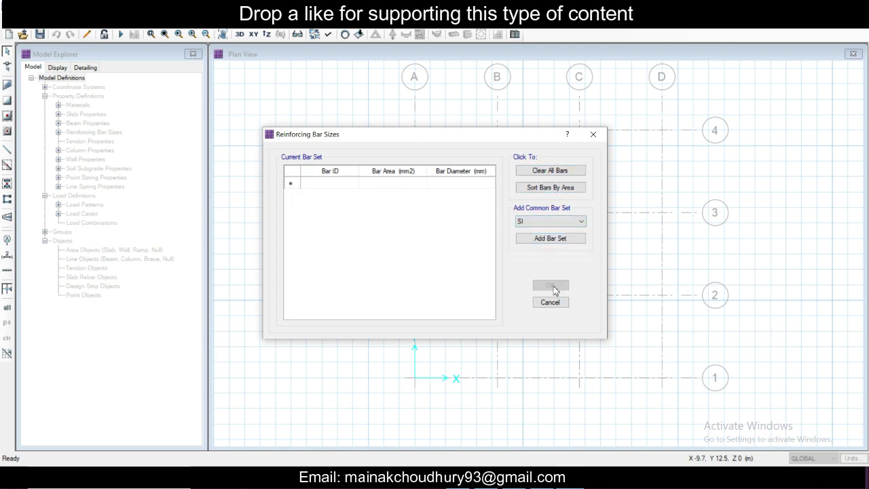
{"action": "left_click", "coordinate": [552, 238]}
{"action": "scroll", "coordinate": [339, 258], "scroll_direction": "down", "scroll_amount": 1}
{"action": "scroll", "coordinate": [336, 256], "scroll_direction": "up", "scroll_amount": 1}
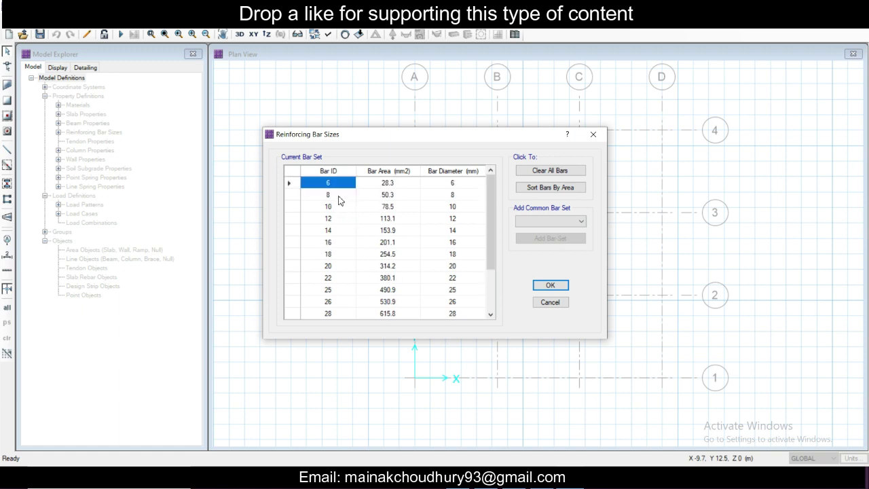
{"action": "scroll", "coordinate": [469, 264], "scroll_direction": "down", "scroll_amount": 2}
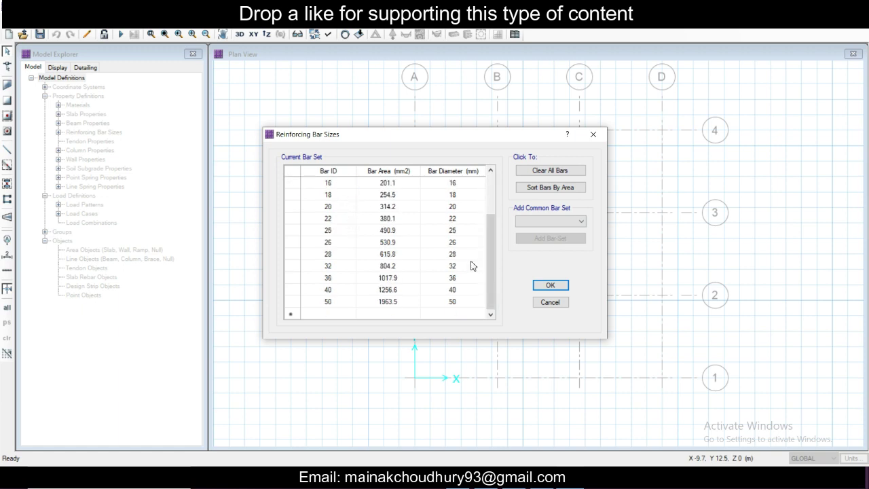
{"action": "left_click", "coordinate": [546, 285]}
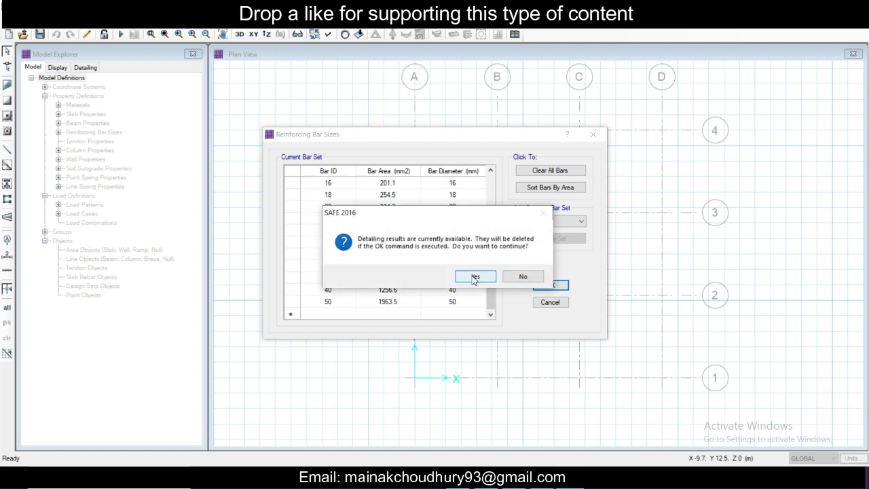
Step: Accept deleting detailing results, then make COL1 a 400 × 400 mm rectangular column
{"action": "left_click", "coordinate": [474, 277]}
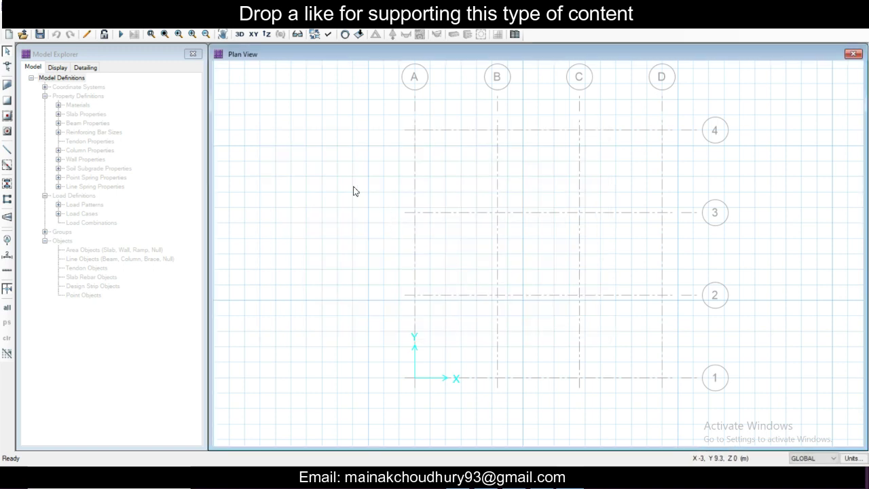
{"action": "left_click", "coordinate": [90, 25]}
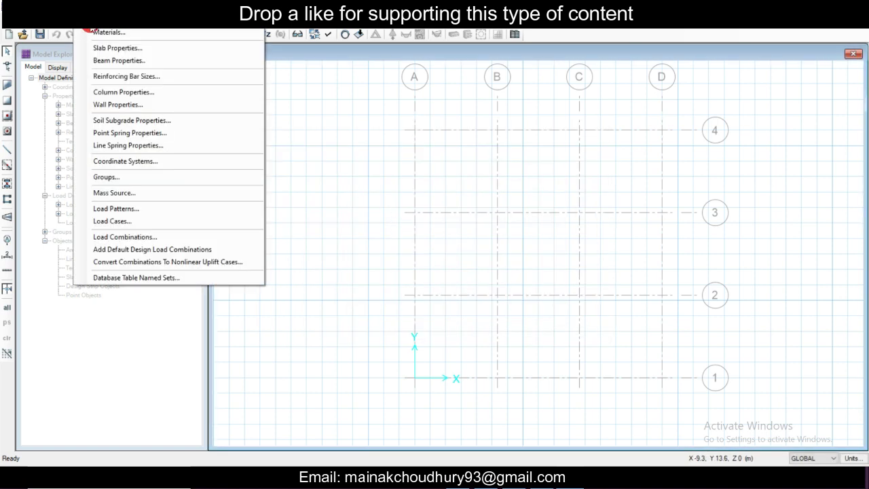
{"action": "left_click", "coordinate": [135, 93]}
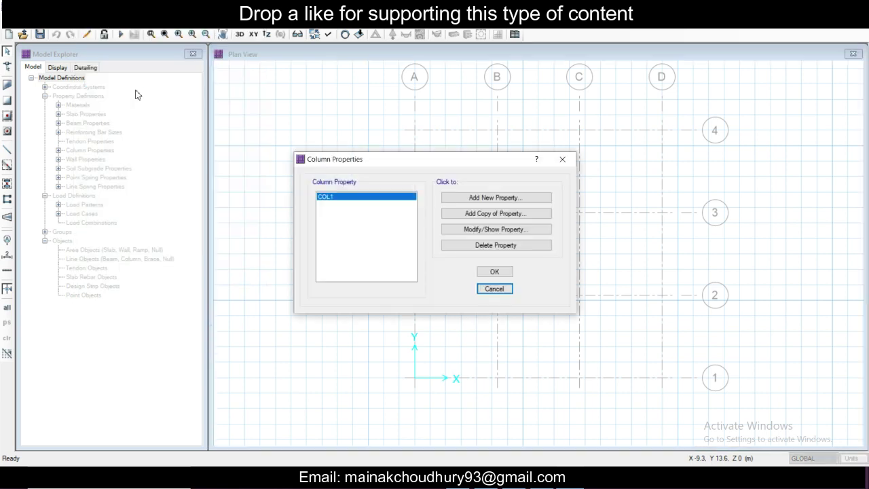
{"action": "left_click", "coordinate": [459, 229]}
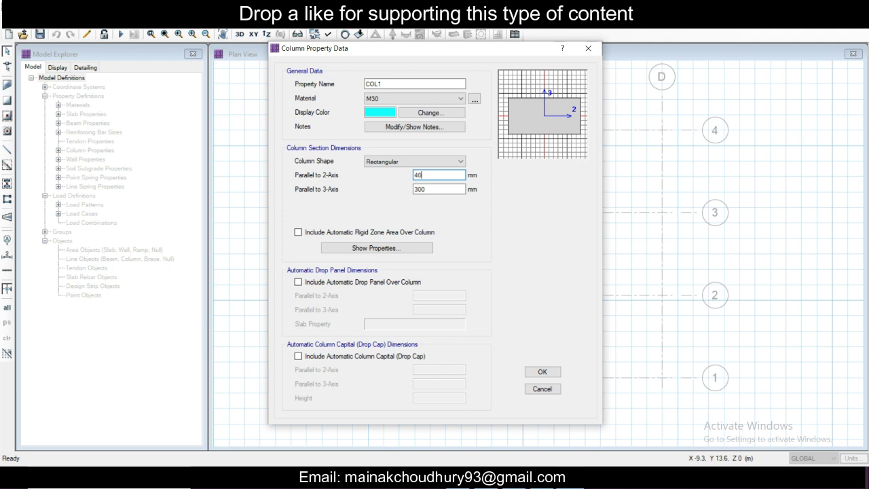
{"action": "type", "text": "400"}
{"action": "key", "text": "Tab"}
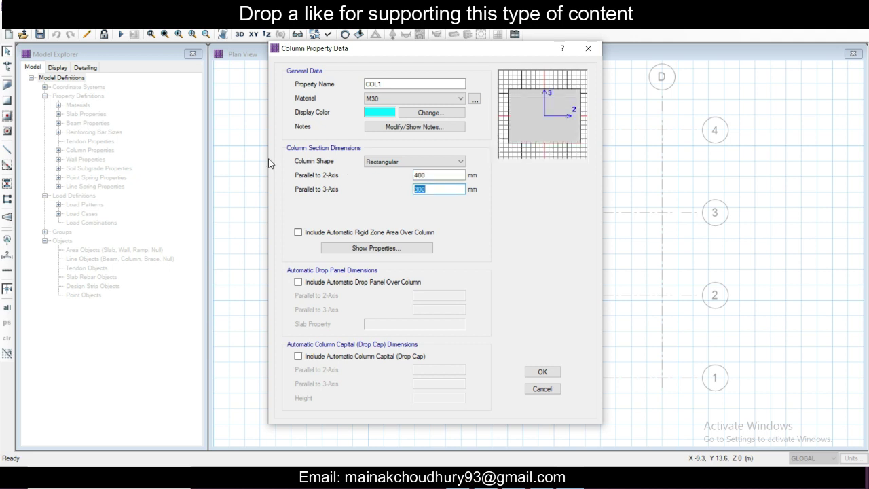
{"action": "type", "text": "400"}
{"action": "left_click", "coordinate": [542, 372]}
{"action": "left_click", "coordinate": [496, 272]}
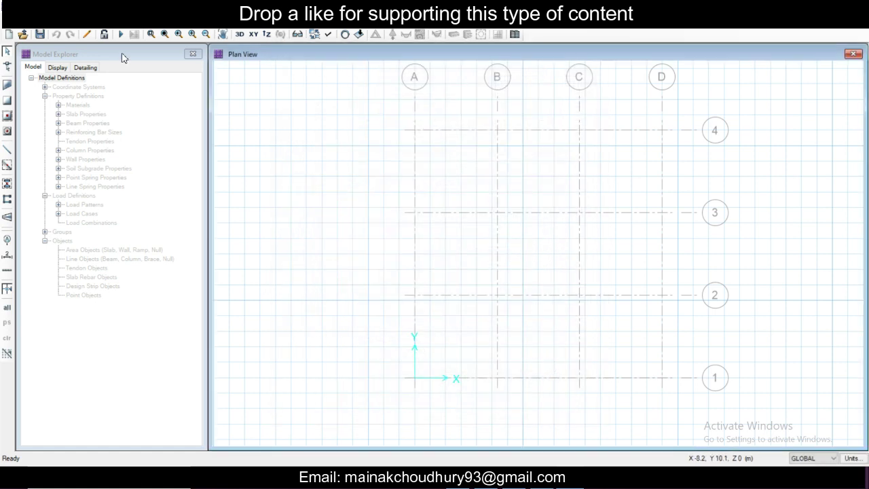
Step: Check 125 ÷ 0.05 in Calculator and enter 2500 kN/m3 as the SOIL1 subgrade modulus
{"action": "left_click", "coordinate": [82, 22]}
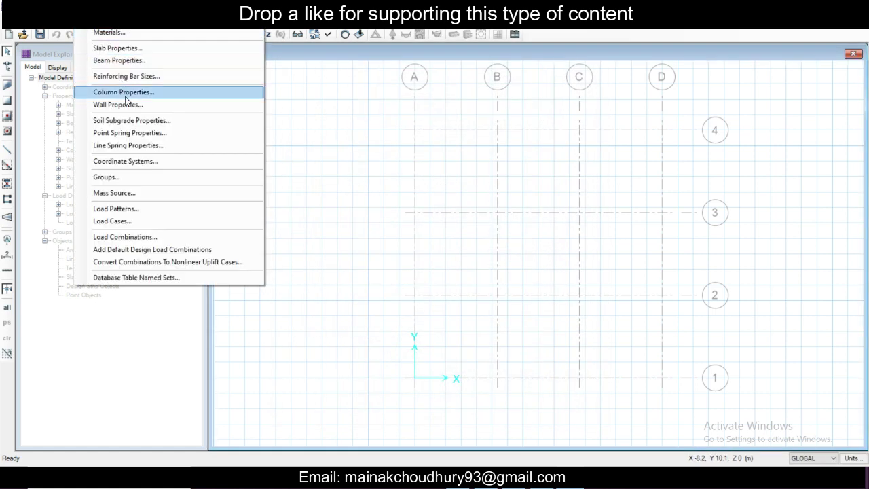
{"action": "left_click", "coordinate": [132, 120]}
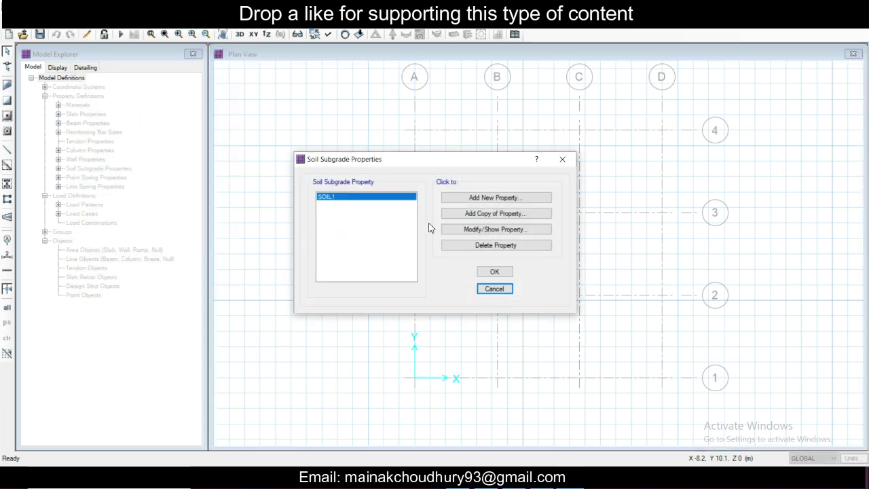
{"action": "left_click", "coordinate": [483, 230]}
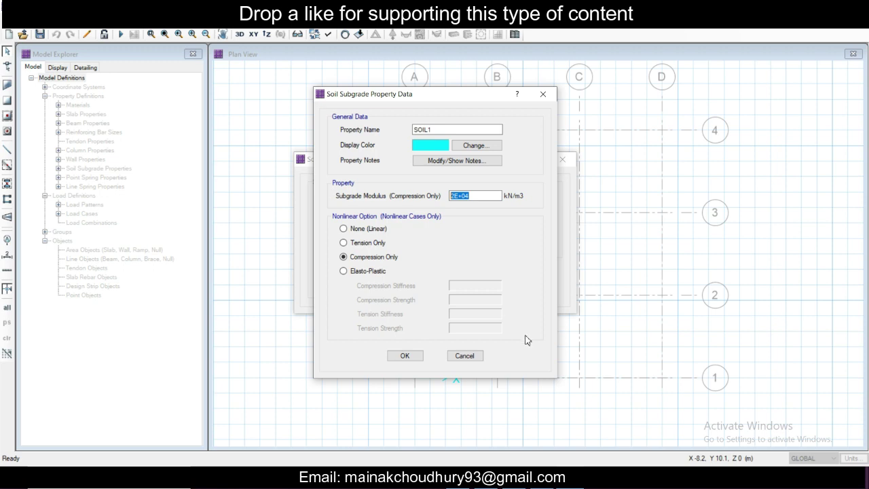
{"action": "left_click", "coordinate": [498, 484]}
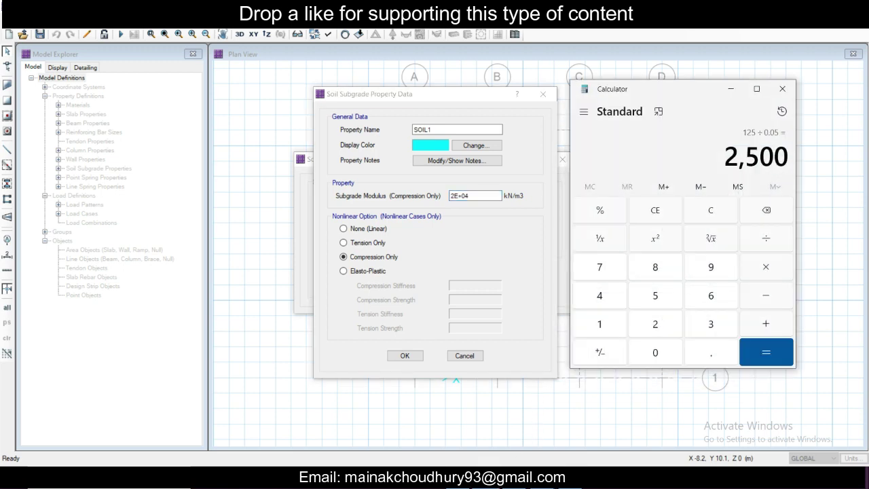
{"action": "key", "text": "alt+Tab"}
{"action": "key", "text": "alt+Tab"}
{"action": "key", "text": "alt+Tab"}
{"action": "type", "text": "2"}
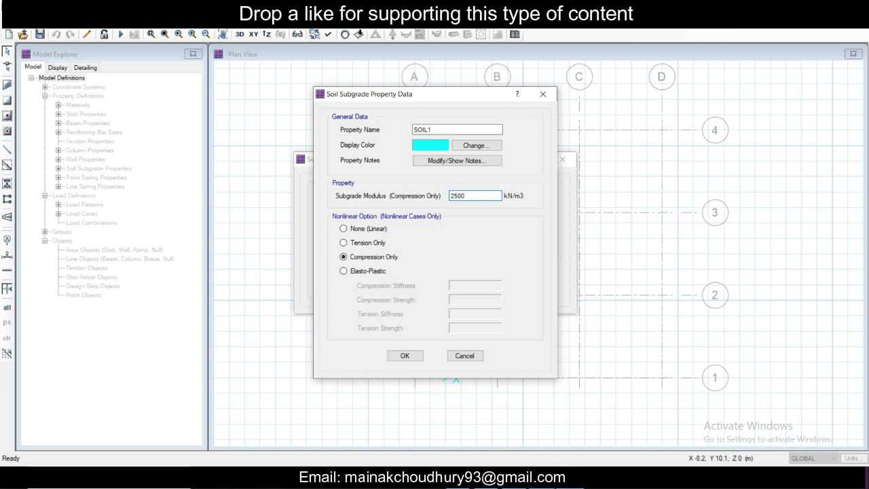
{"action": "left_click", "coordinate": [405, 356]}
Step: Add SAFE's default design load combinations to the model
{"action": "left_click", "coordinate": [501, 272]}
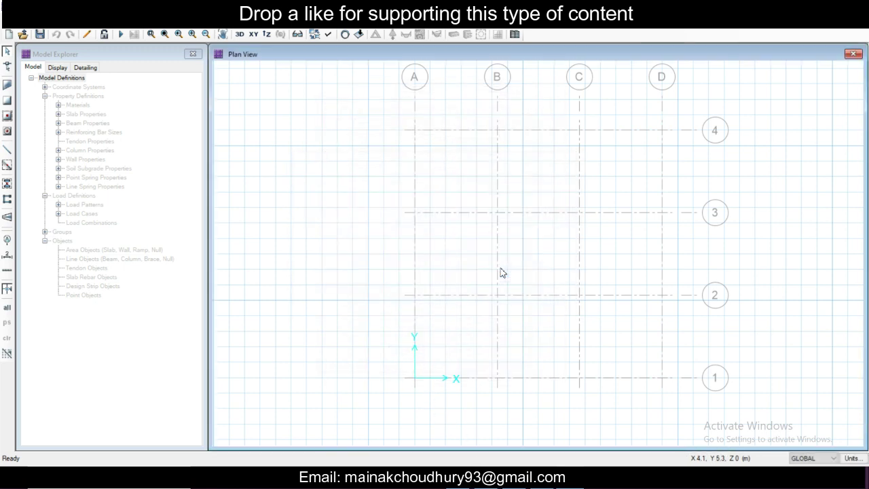
{"action": "left_click", "coordinate": [85, 21]}
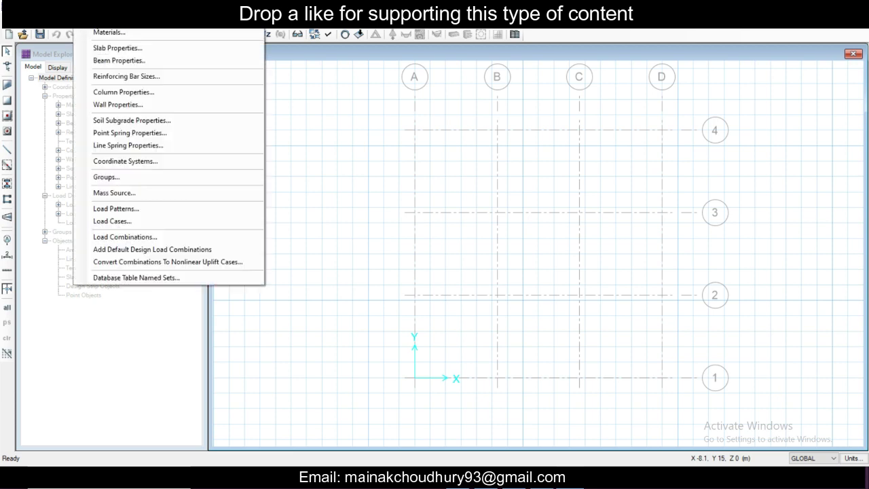
{"action": "left_click", "coordinate": [184, 248]}
{"action": "left_click", "coordinate": [402, 278]}
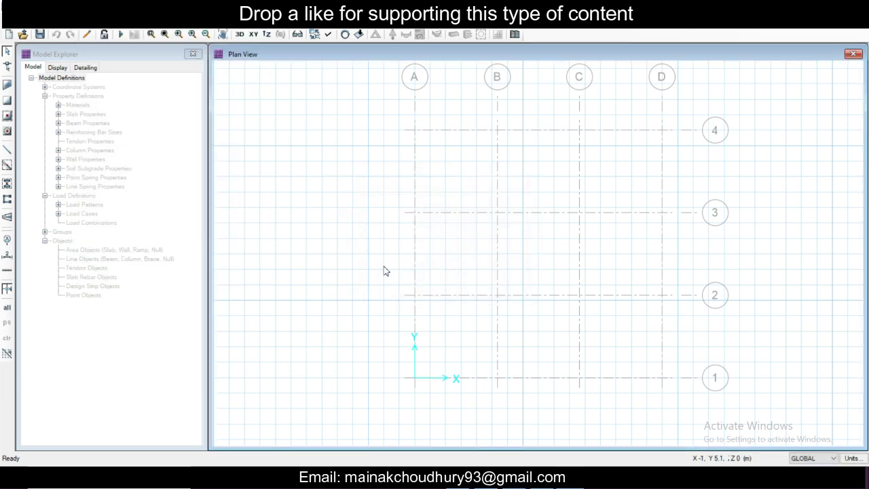
Step: Review the UDCON load combinations, discarding a trial new combination without saving
{"action": "left_click", "coordinate": [85, 21]}
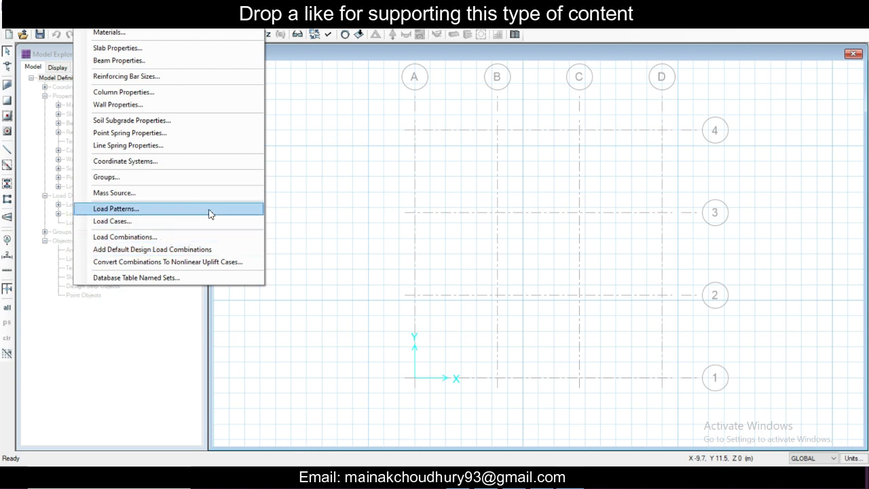
{"action": "left_click", "coordinate": [199, 238]}
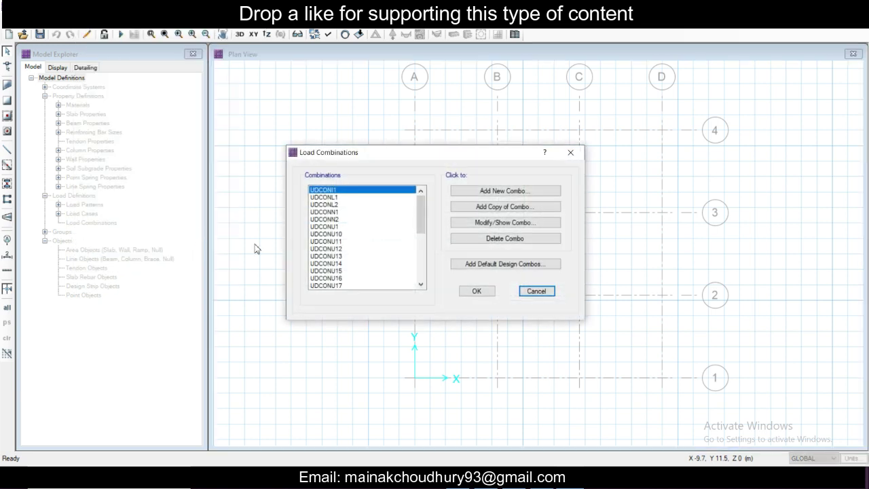
{"action": "left_click", "coordinate": [503, 191]}
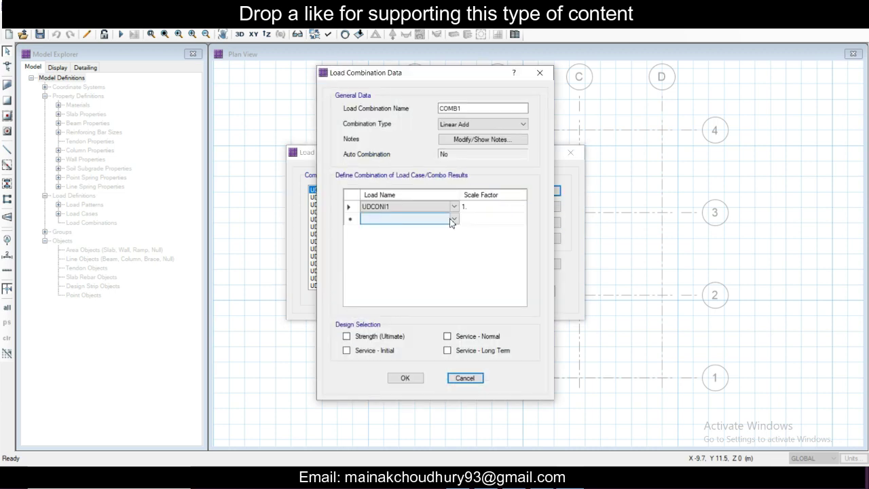
{"action": "left_click", "coordinate": [455, 207]}
{"action": "left_click", "coordinate": [454, 207]}
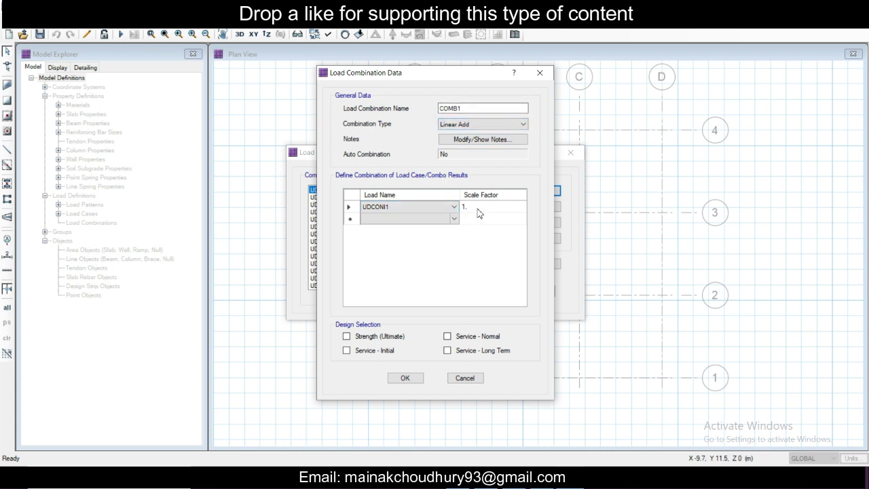
{"action": "left_click", "coordinate": [539, 72]}
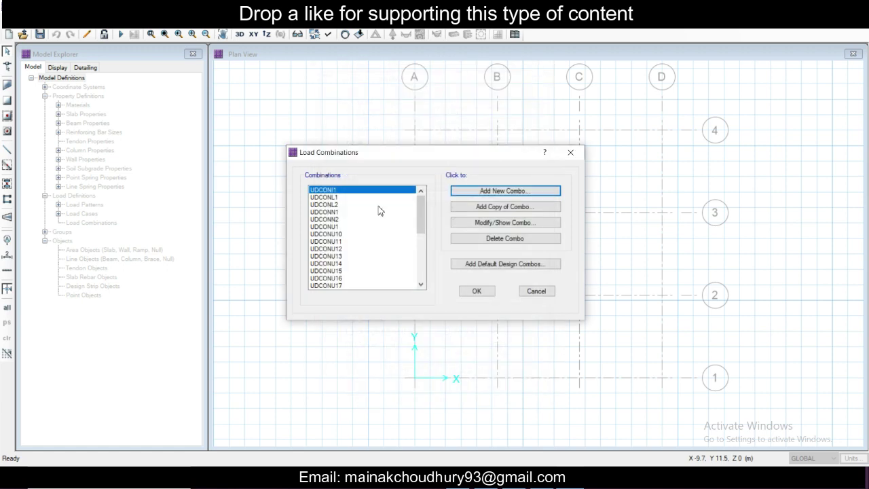
{"action": "scroll", "coordinate": [377, 218], "scroll_direction": "down", "scroll_amount": 5}
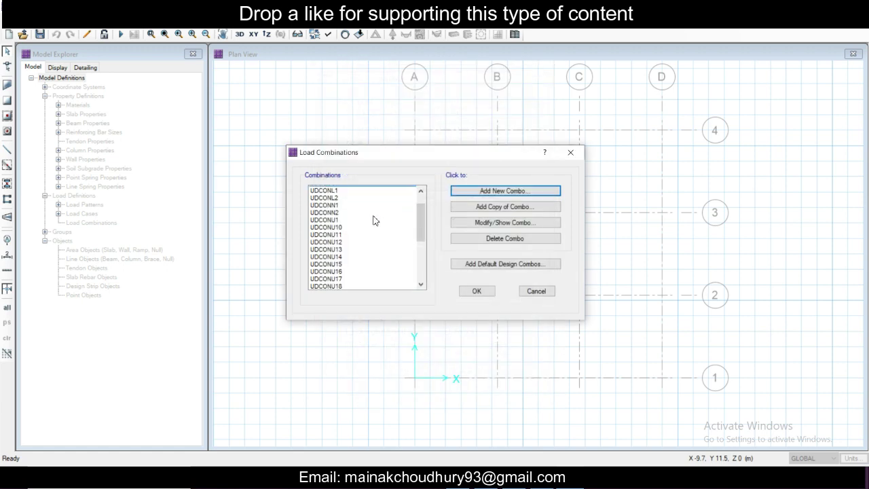
{"action": "scroll", "coordinate": [376, 217], "scroll_direction": "up", "scroll_amount": 5}
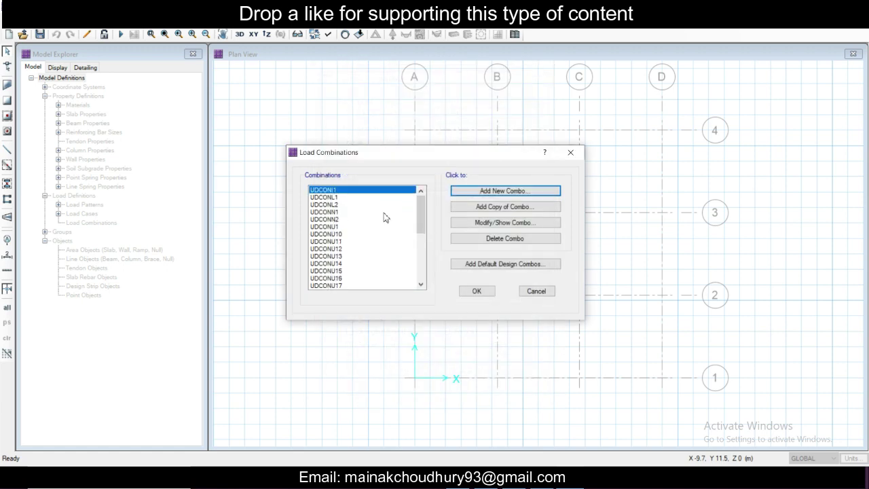
{"action": "left_click", "coordinate": [570, 152]}
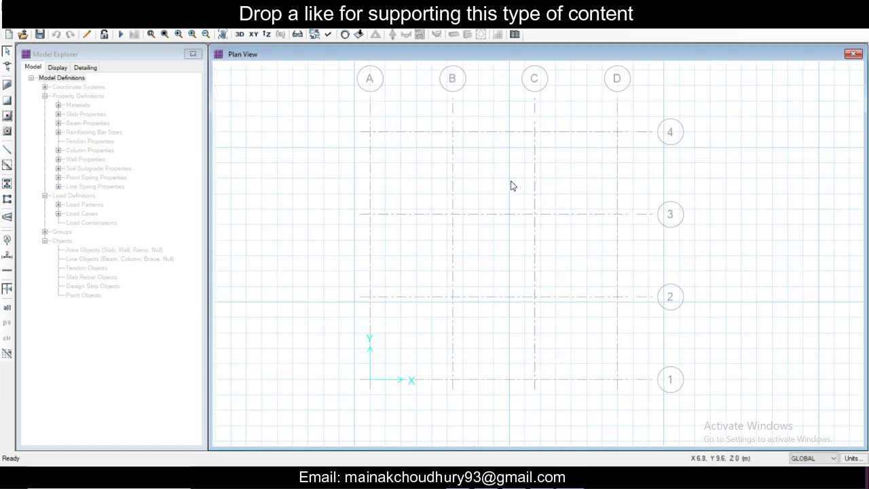
Step: Draw a 12 m × 12 m SLAB1 rectangular slab from grid point A4 to D1
{"action": "middle_click_drag", "start_coordinate": [513, 185], "coordinate": [479, 186]}
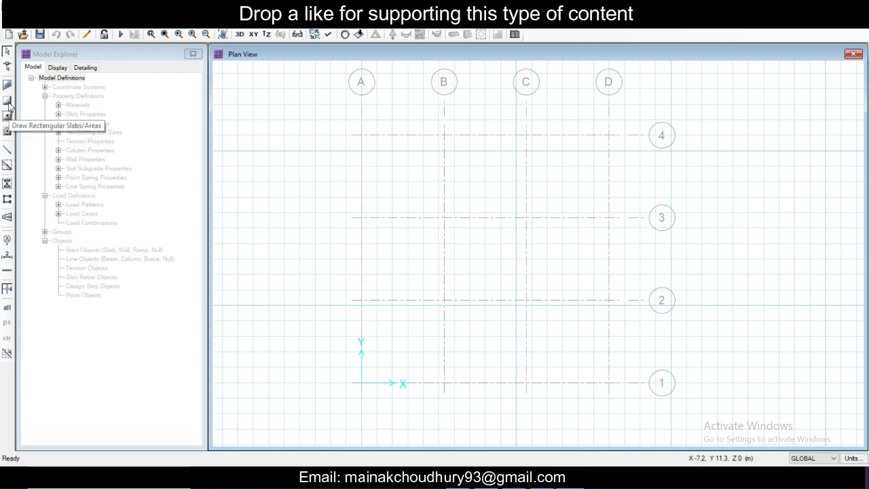
{"action": "left_click", "coordinate": [8, 104]}
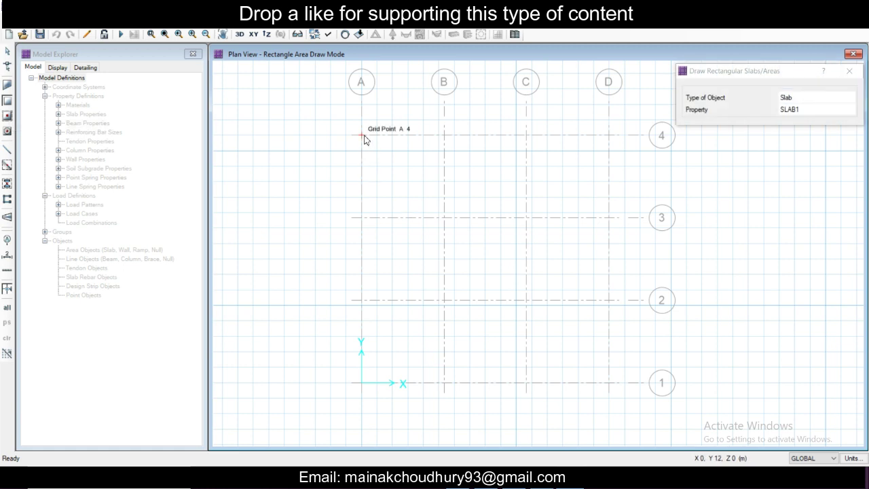
{"action": "left_click_drag", "start_coordinate": [364, 140], "coordinate": [608, 383]}
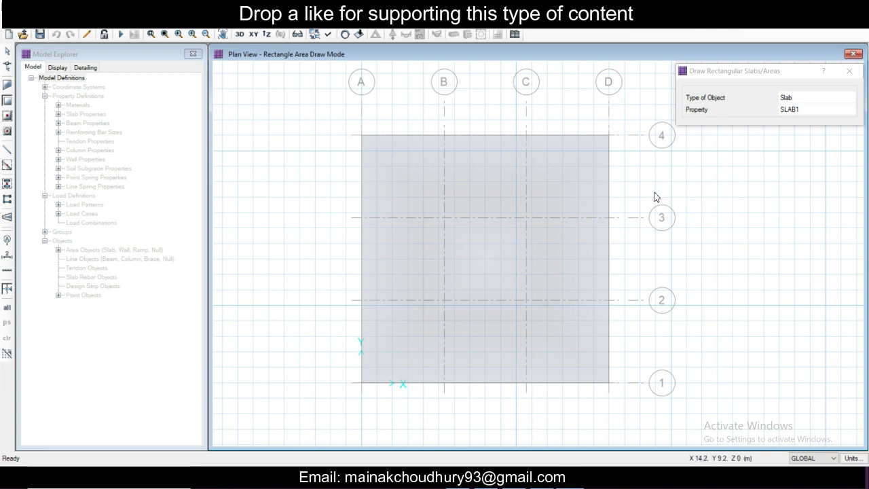
{"action": "left_click", "coordinate": [850, 71]}
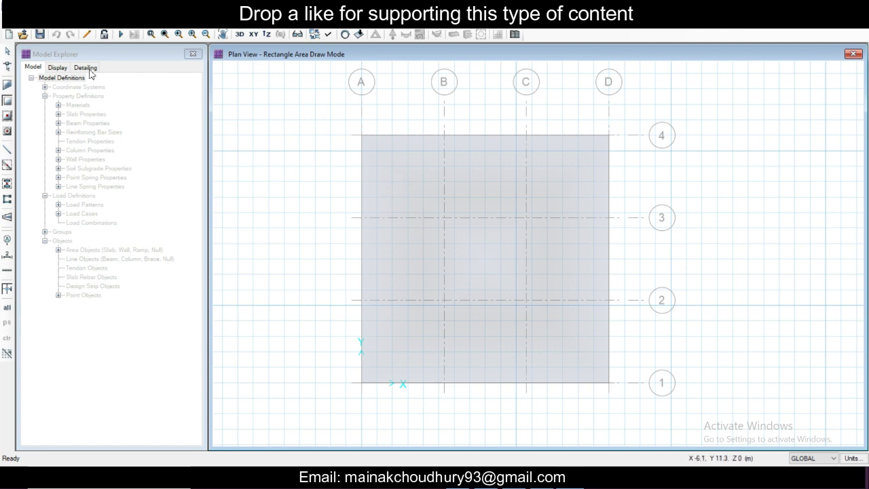
Step: Draw a small rectangular area over the slab's upper part near grids B–C, 3–4
{"action": "left_click", "coordinate": [34, 20]}
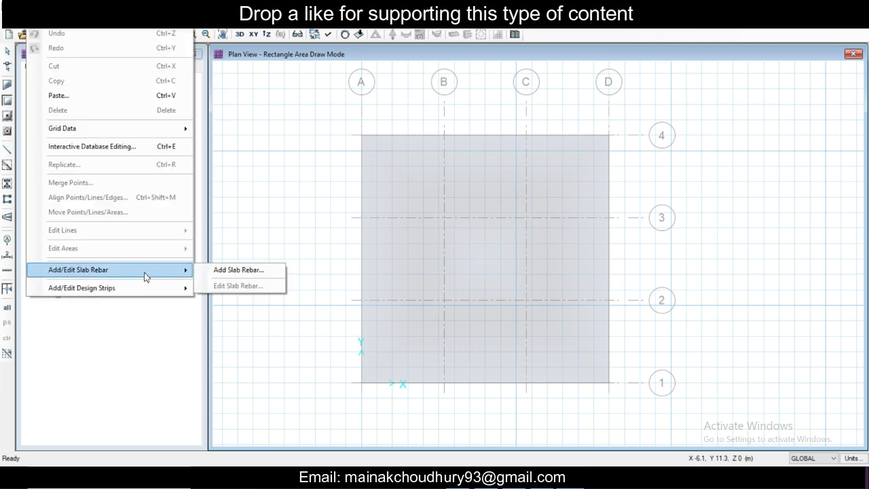
{"action": "left_click", "coordinate": [370, 188]}
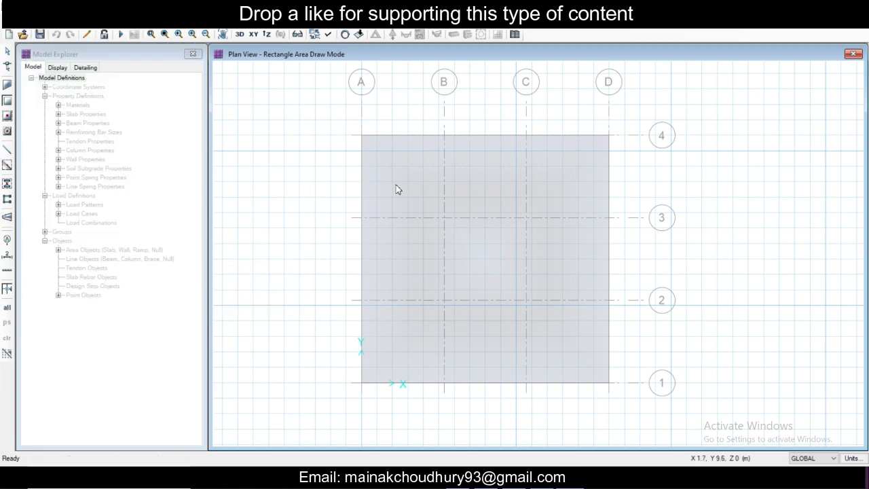
{"action": "key", "text": "alt+e"}
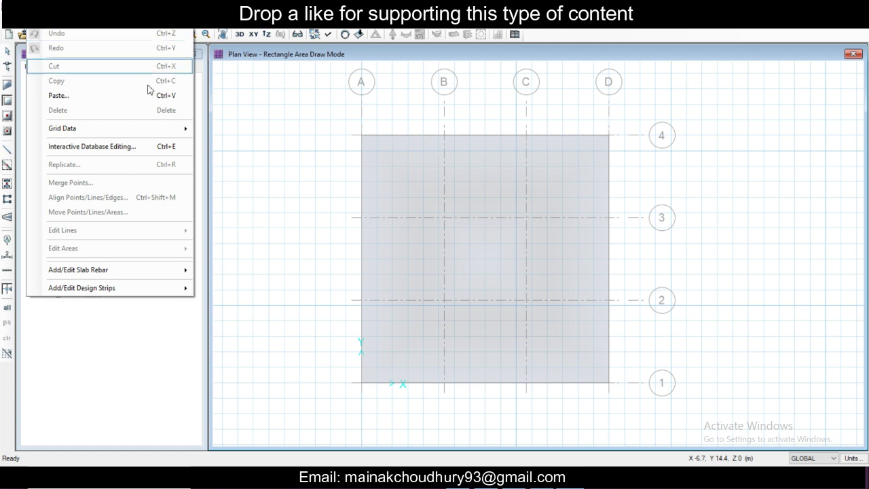
{"action": "left_click", "coordinate": [390, 154]}
{"action": "left_click_drag", "start_coordinate": [516, 120], "coordinate": [403, 242]}
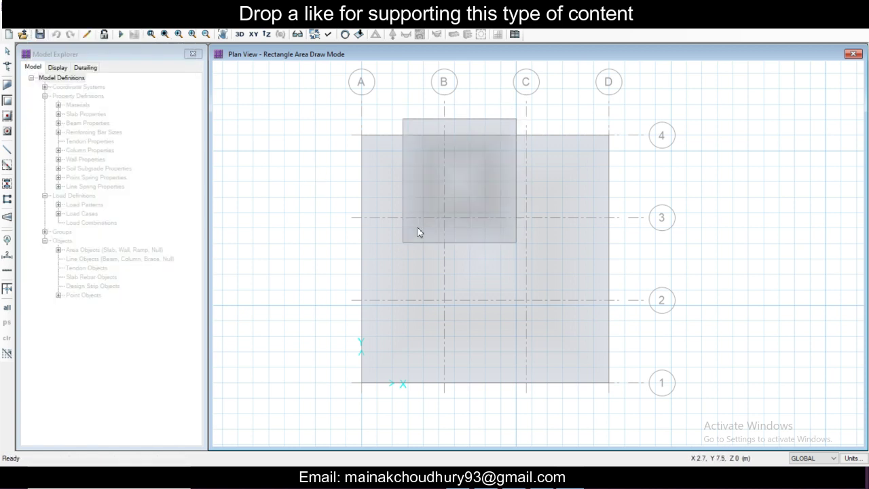
Step: Undo the stray rectangle, then expand the selected mat slab by a 450 mm offset
{"action": "key", "text": "Escape"}
{"action": "key", "text": "ctrl+z"}
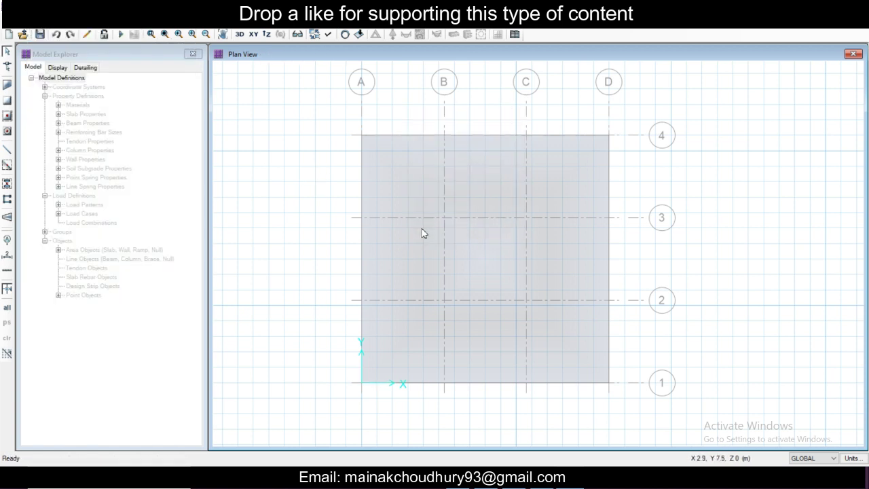
{"action": "left_click", "coordinate": [330, 210]}
{"action": "left_click_drag", "start_coordinate": [518, 106], "coordinate": [332, 254]}
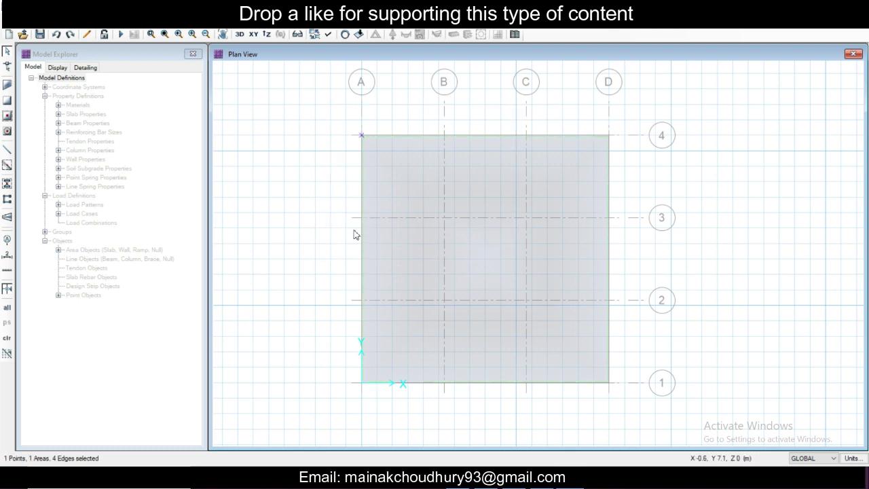
{"action": "left_click", "coordinate": [36, 21]}
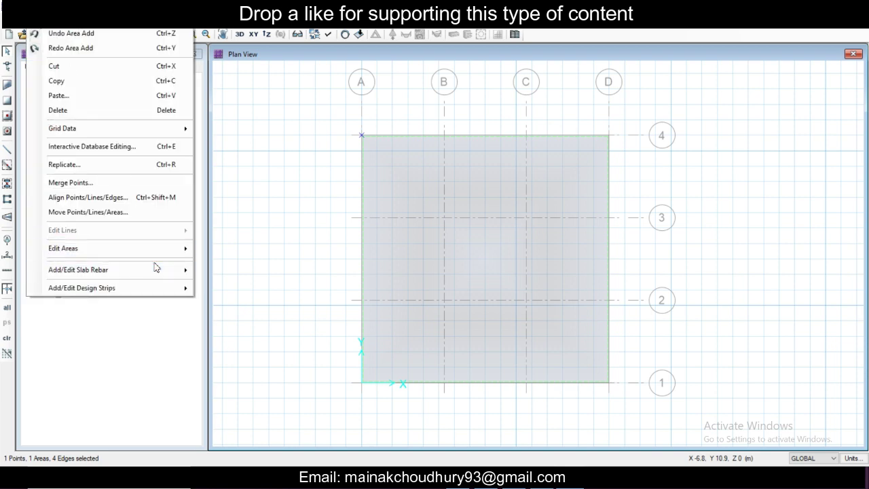
{"action": "mouse_move", "coordinate": [159, 269]}
{"action": "mouse_move", "coordinate": [173, 251]}
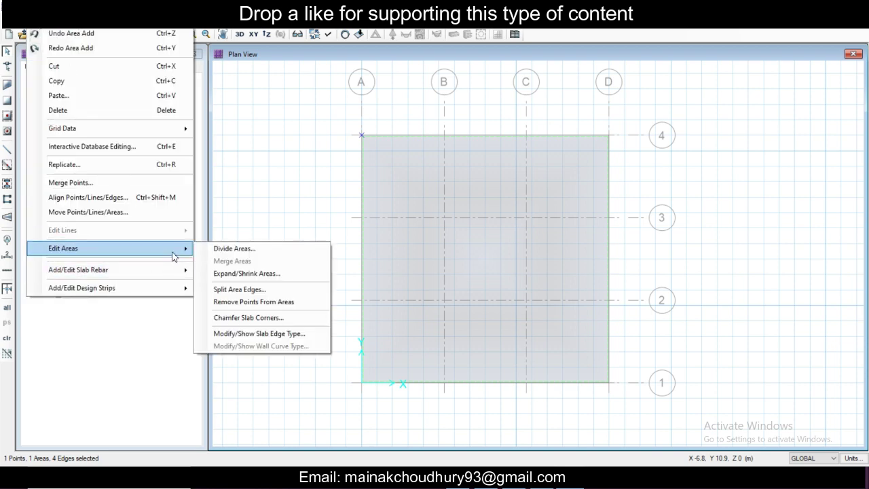
{"action": "left_click", "coordinate": [247, 274]}
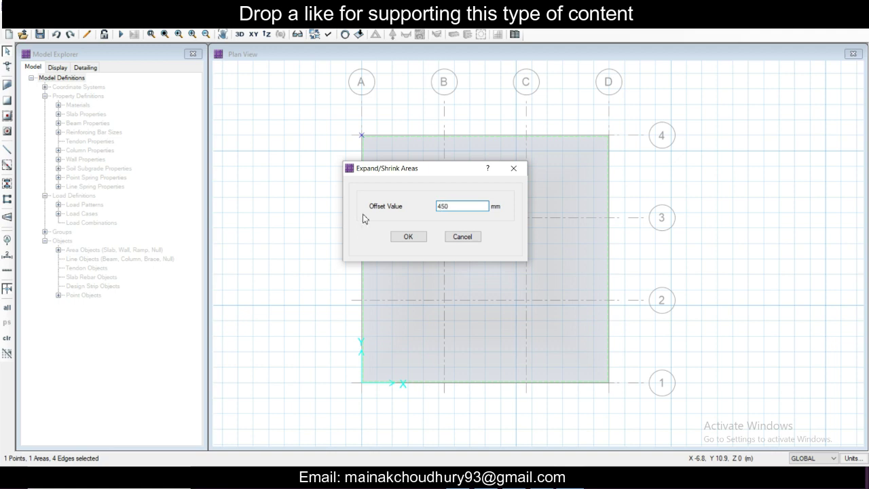
{"action": "left_click", "coordinate": [410, 237]}
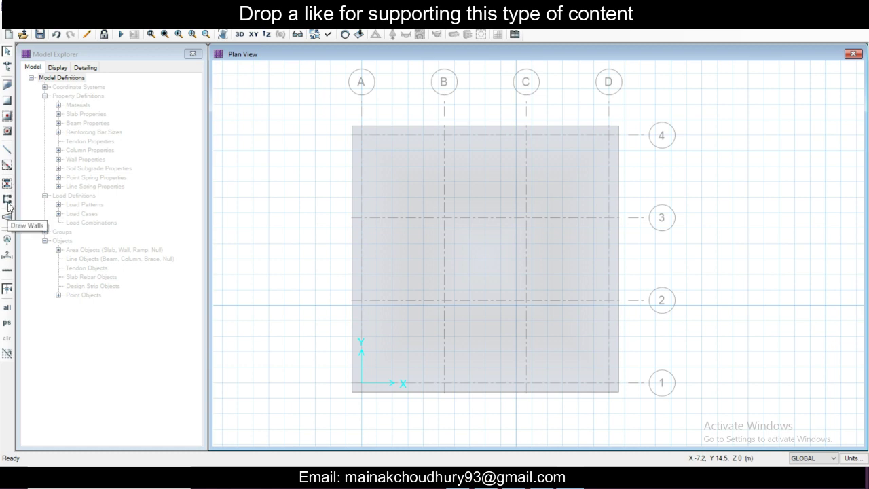
Step: Place columns at all sixteen grid intersections of A–D and 1–4 on the mat
{"action": "left_click", "coordinate": [7, 183]}
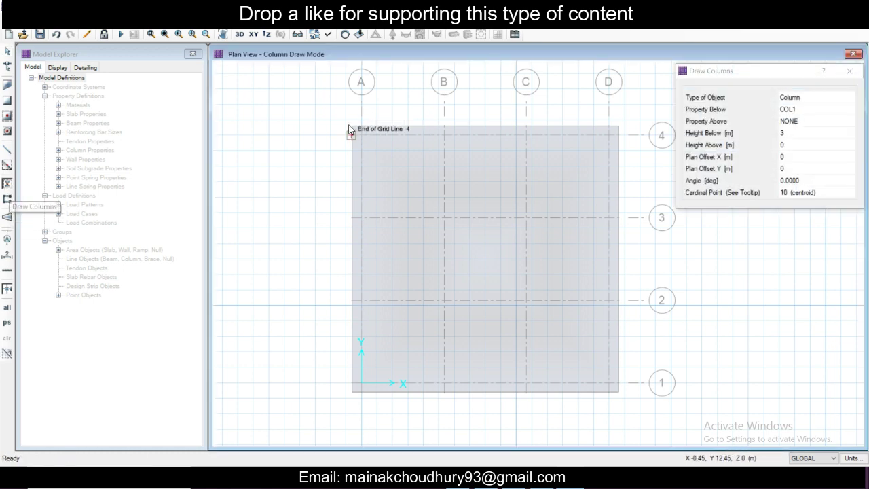
{"action": "left_click_drag", "start_coordinate": [340, 116], "coordinate": [629, 415]}
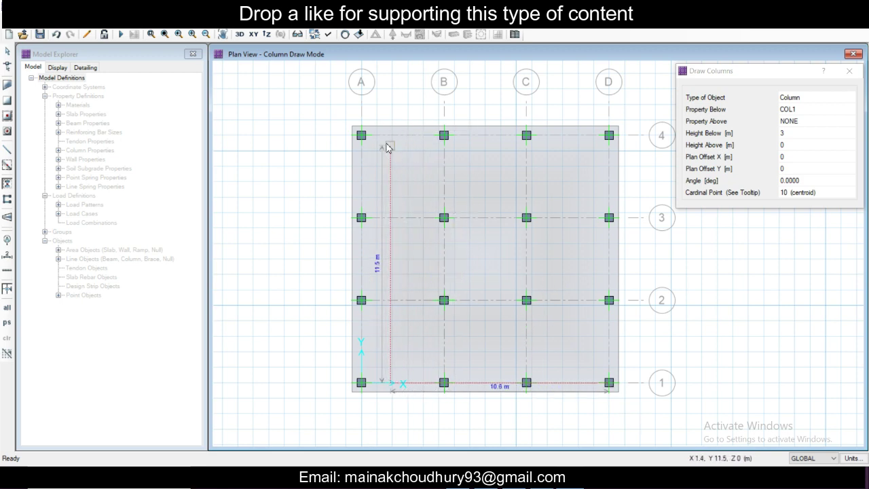
{"action": "key", "text": "Escape"}
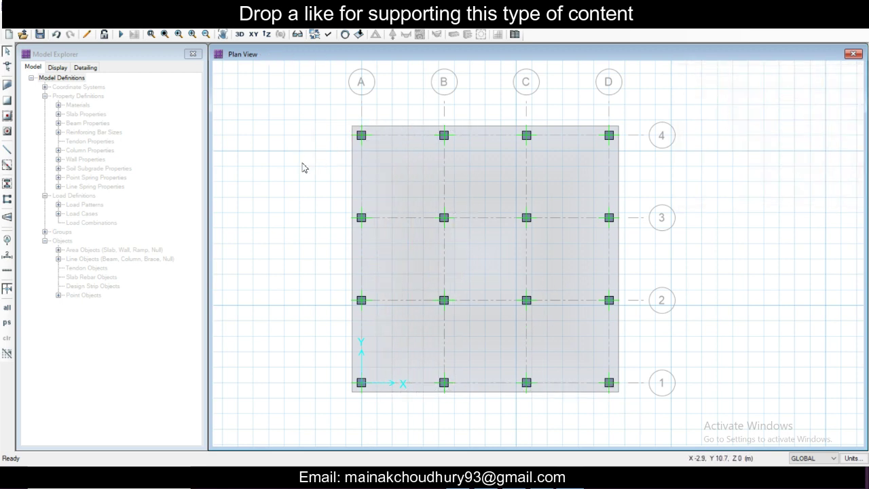
{"action": "left_click", "coordinate": [303, 167]}
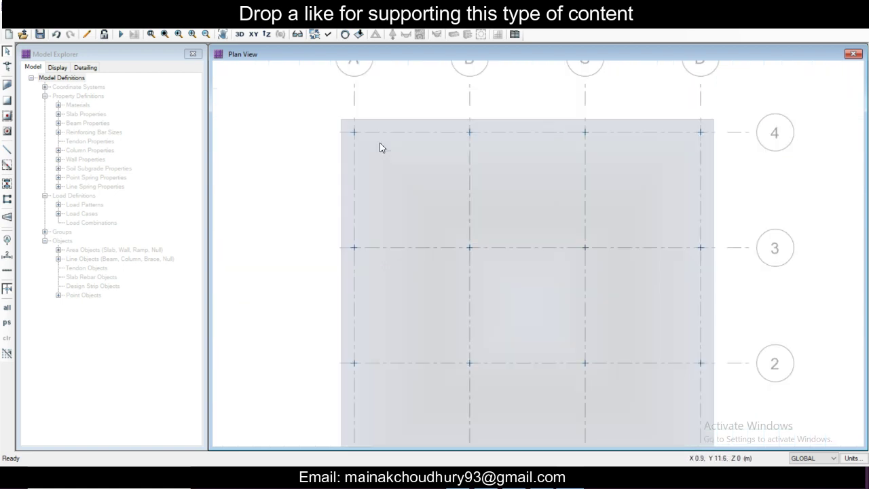
{"action": "key", "text": "ctrl+z"}
{"action": "key", "text": "ctrl+y"}
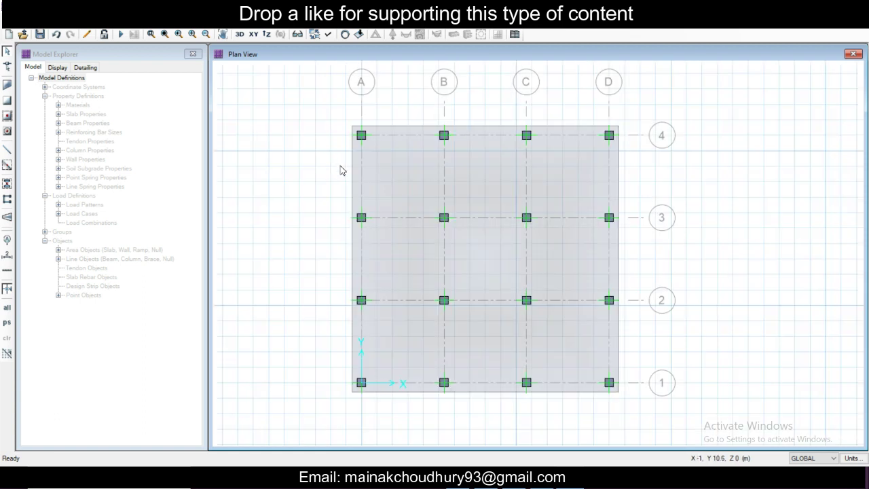
{"action": "left_click", "coordinate": [406, 163]}
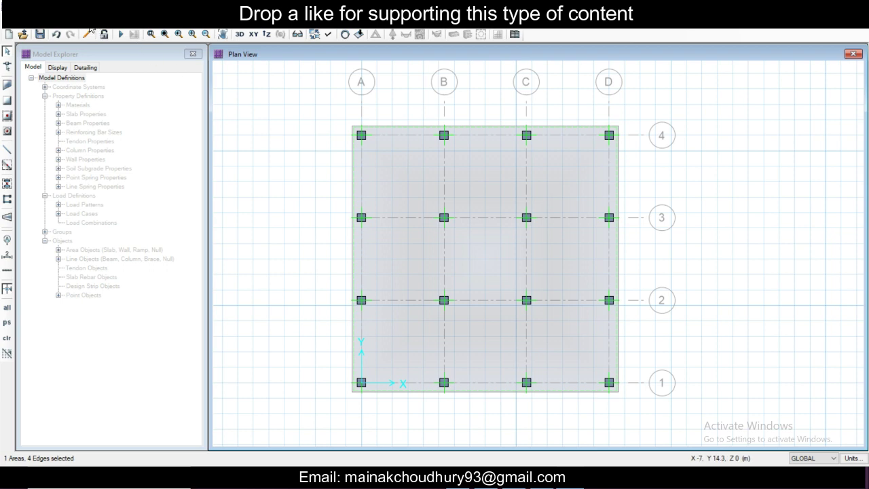
Step: Assign SOIL1 soil subgrade properties to the selected mat slab
{"action": "left_click", "coordinate": [172, 22]}
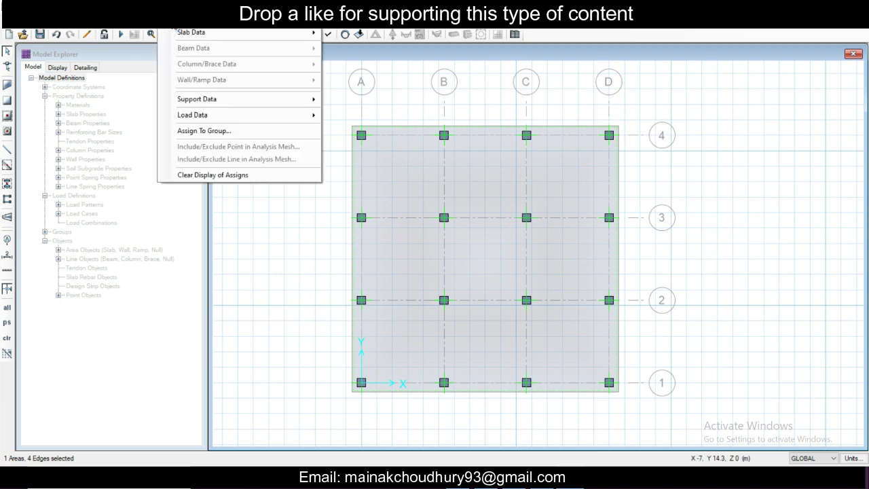
{"action": "mouse_move", "coordinate": [255, 100]}
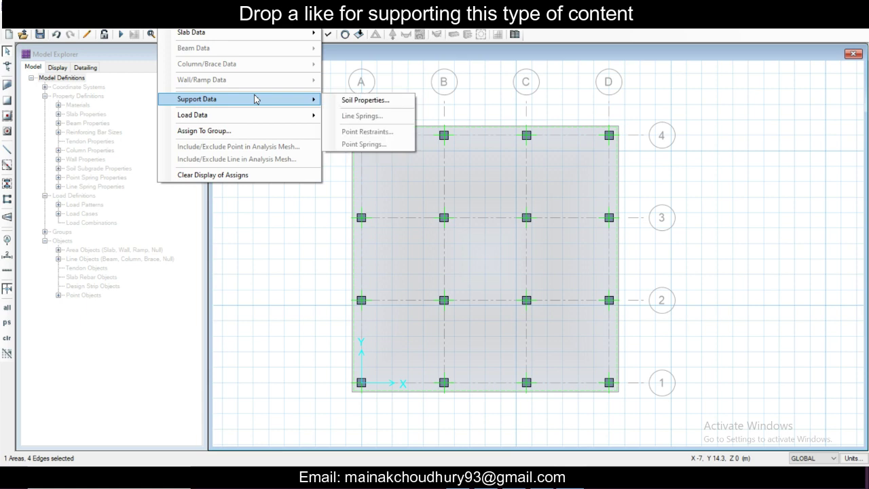
{"action": "left_click", "coordinate": [367, 101]}
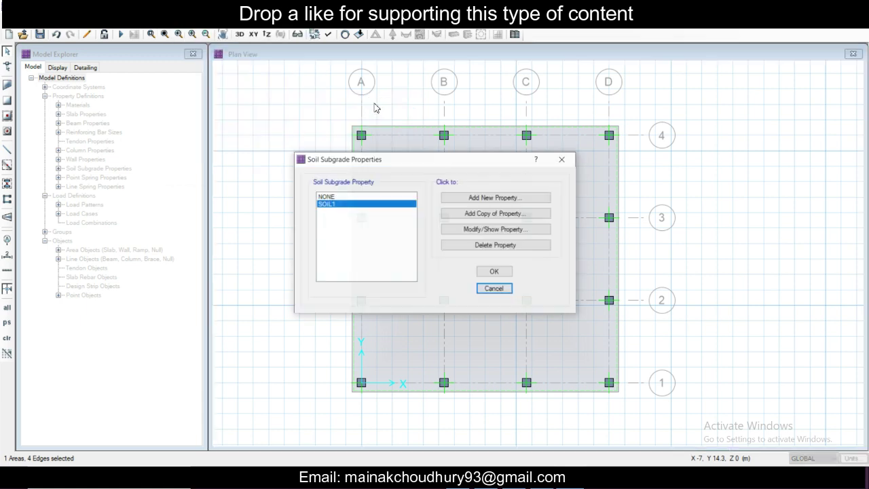
{"action": "left_click", "coordinate": [501, 273]}
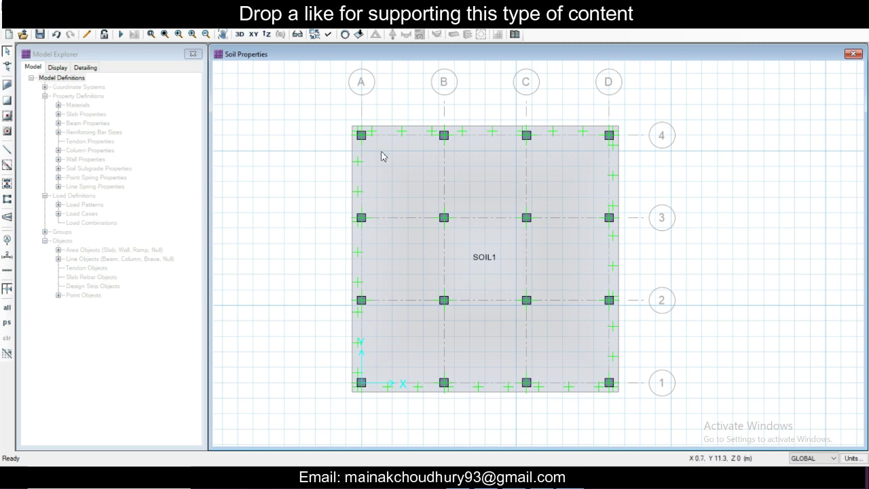
Step: Add X-direction design strips on layer A across the slab
{"action": "left_click", "coordinate": [399, 164]}
{"action": "key", "text": "alt+e"}
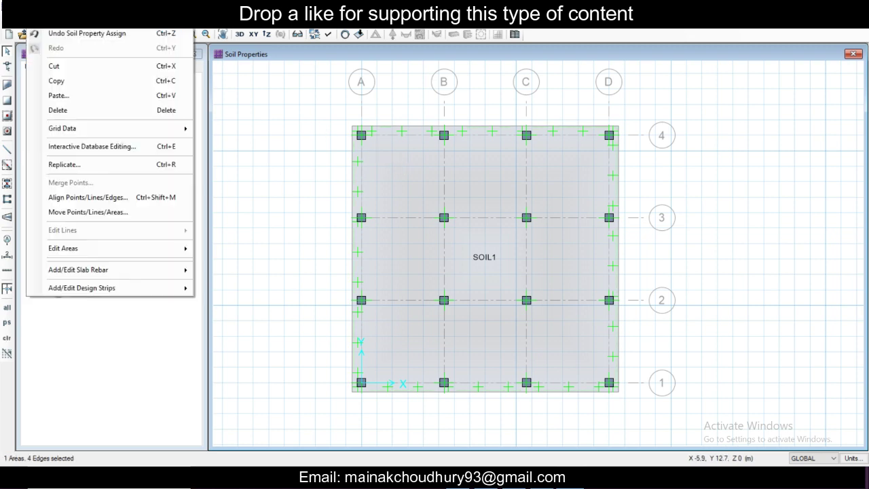
{"action": "mouse_move", "coordinate": [135, 288]}
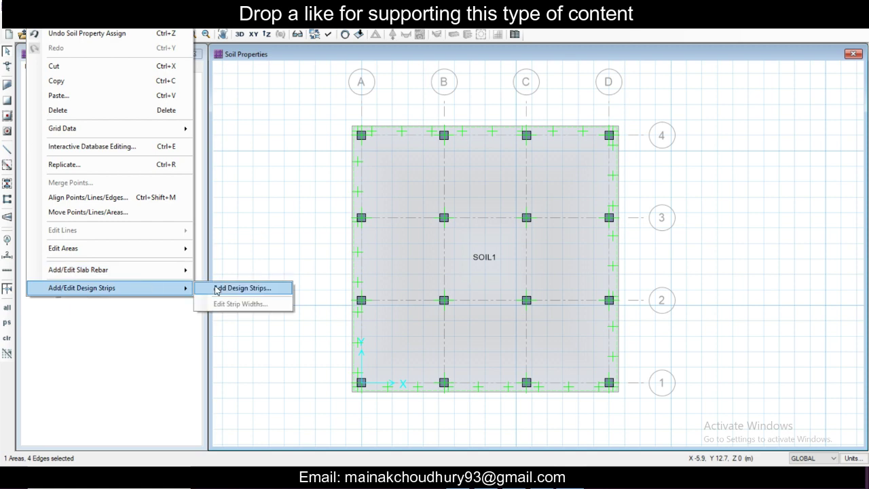
{"action": "left_click", "coordinate": [241, 288]}
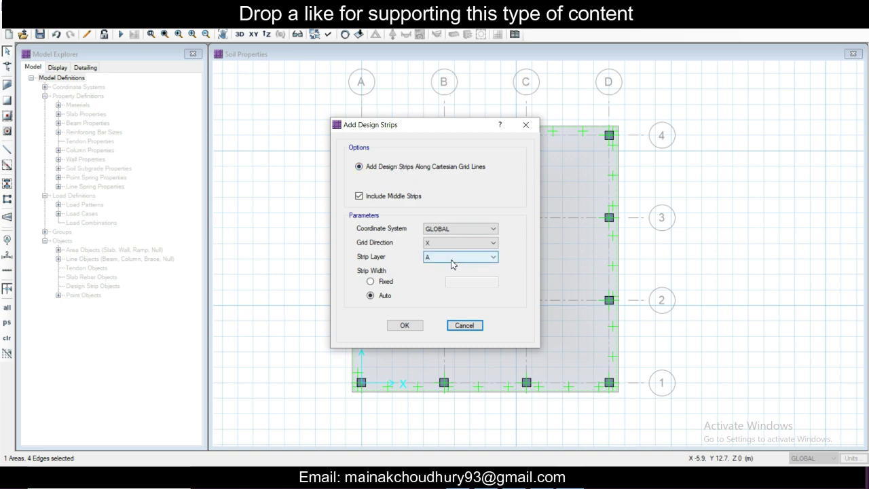
{"action": "left_click", "coordinate": [405, 325]}
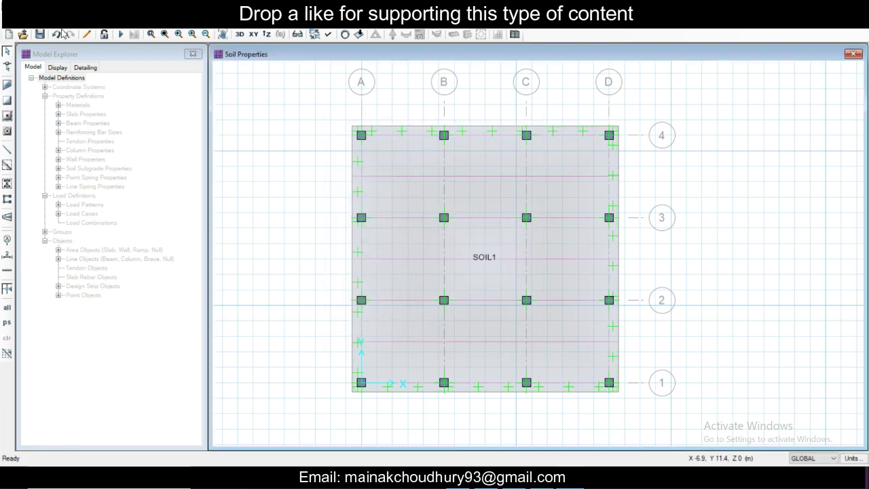
Step: Add Y-direction design strips on layer B
{"action": "left_click", "coordinate": [34, 20]}
{"action": "mouse_move", "coordinate": [156, 276]}
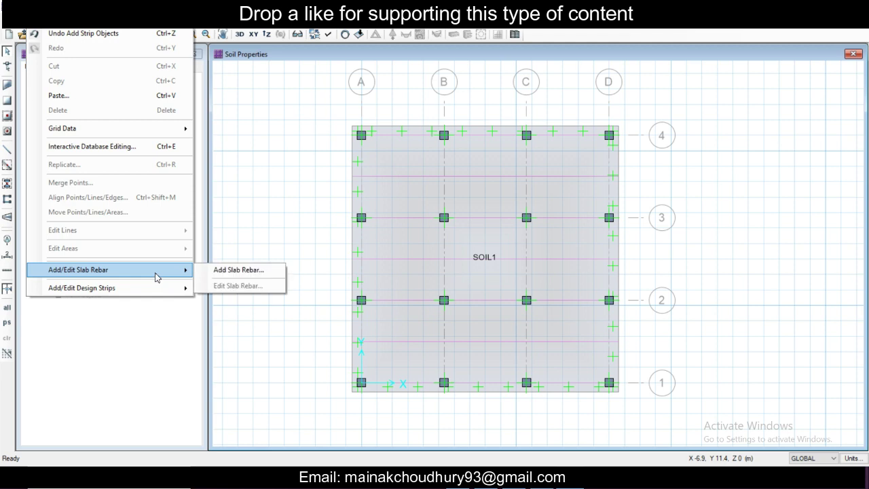
{"action": "left_click", "coordinate": [234, 288]}
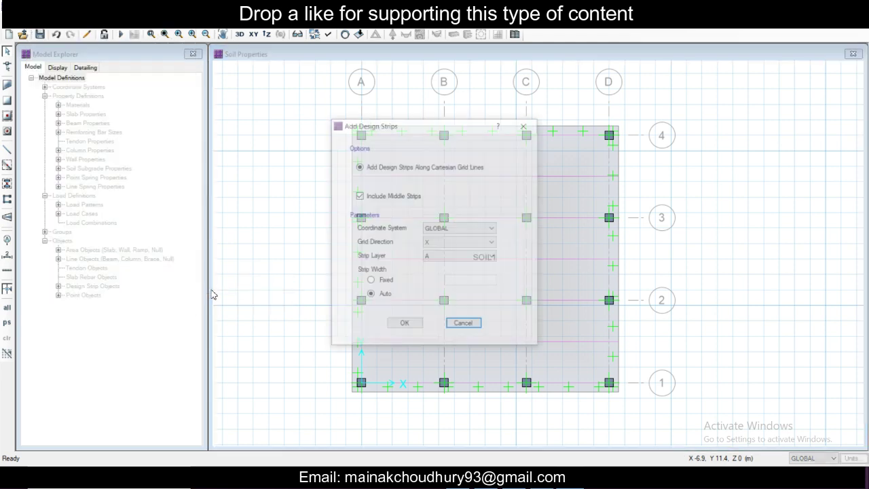
{"action": "left_click", "coordinate": [442, 243]}
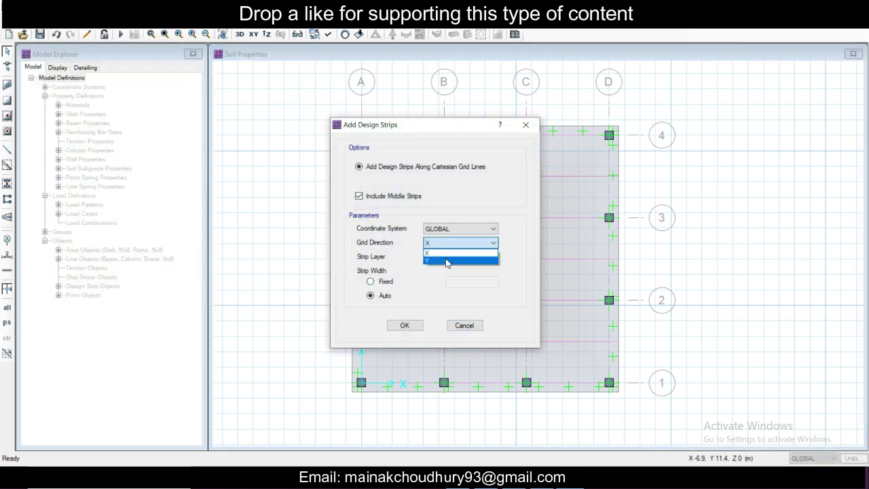
{"action": "left_click", "coordinate": [445, 260]}
{"action": "left_click", "coordinate": [446, 258]}
{"action": "left_click", "coordinate": [448, 270]}
{"action": "left_click", "coordinate": [402, 326]}
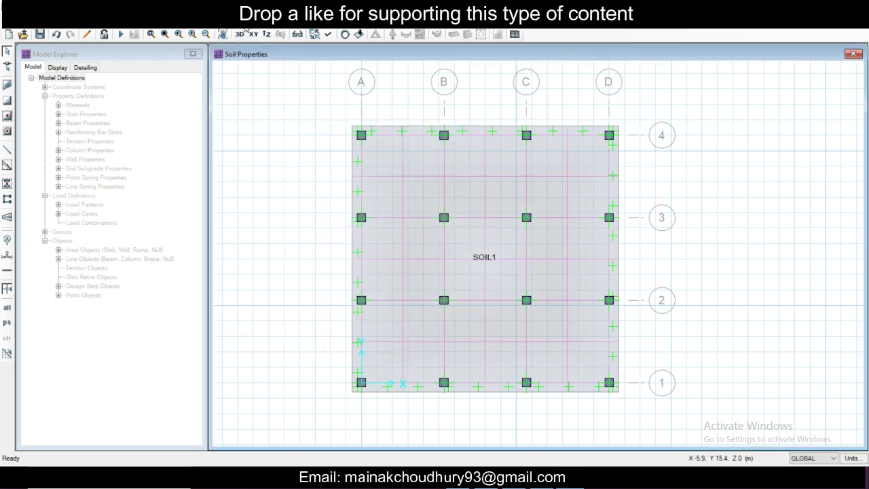
Step: Review the unit system in Detailing Preferences and close it unchanged
{"action": "left_click", "coordinate": [309, 34]}
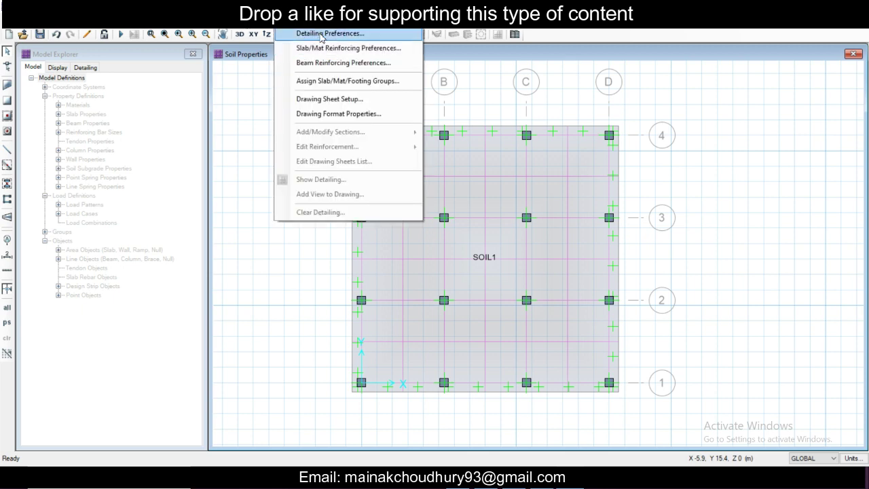
{"action": "left_click", "coordinate": [321, 34]}
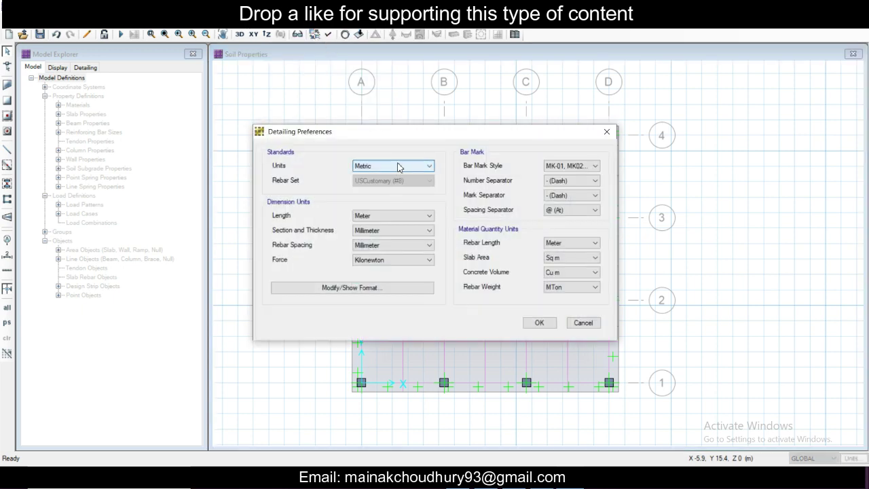
{"action": "left_click", "coordinate": [399, 167]}
{"action": "left_click", "coordinate": [407, 166]}
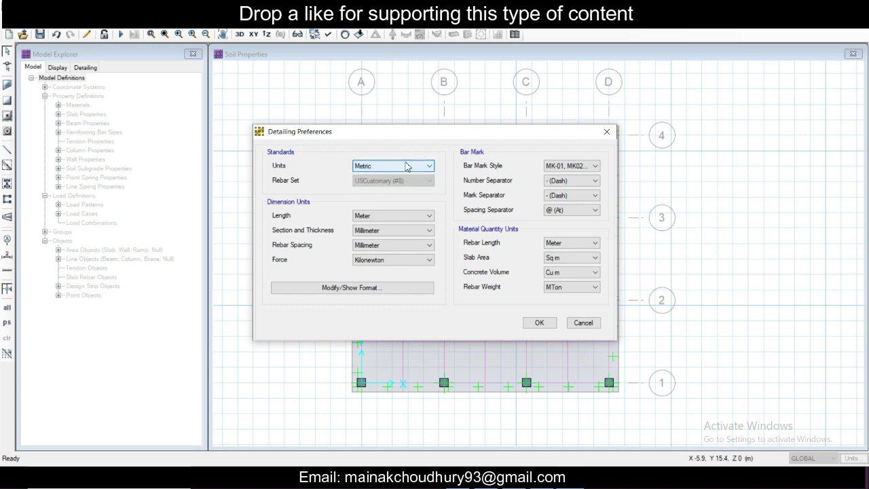
{"action": "left_click", "coordinate": [606, 132]}
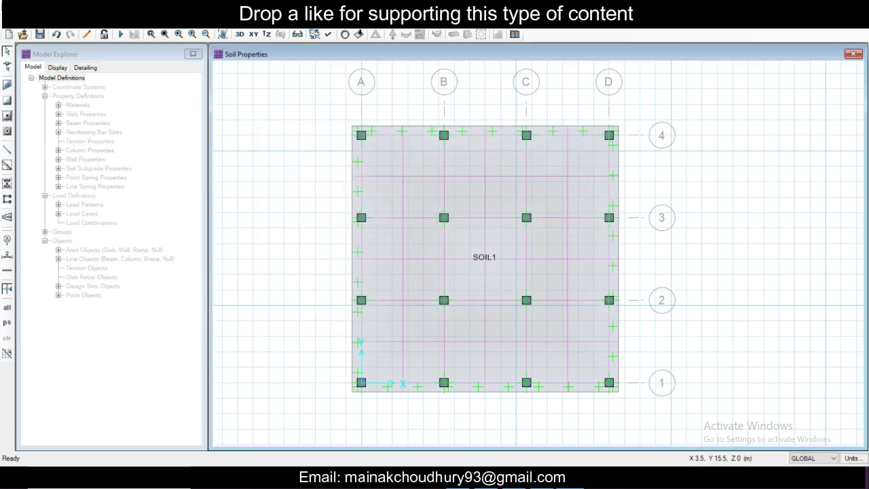
Step: Set the design code to IS 456-2000 and check the minimum slab cover settings
{"action": "left_click", "coordinate": [216, 22]}
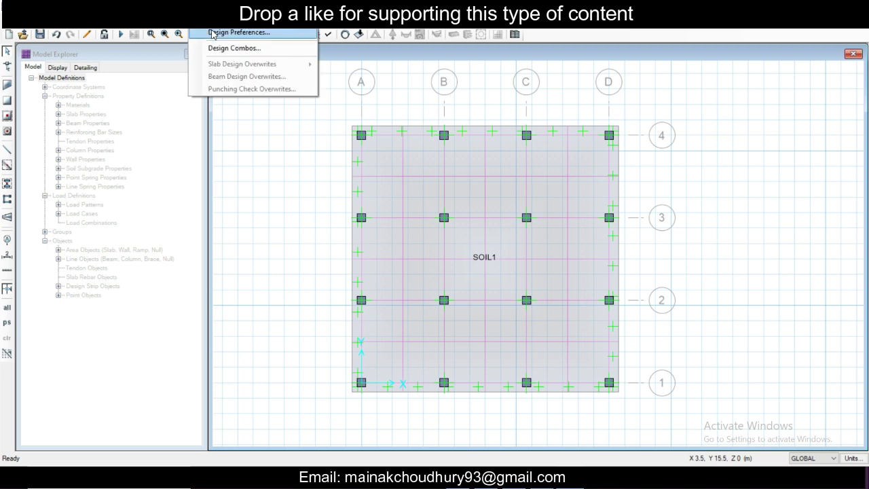
{"action": "left_click", "coordinate": [235, 32]}
{"action": "left_click", "coordinate": [502, 126]}
{"action": "left_click", "coordinate": [547, 126]}
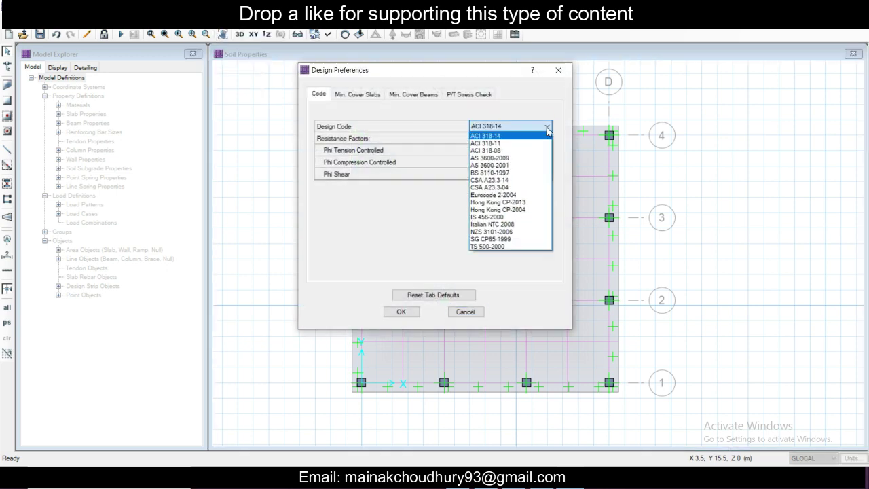
{"action": "left_click", "coordinate": [533, 217]}
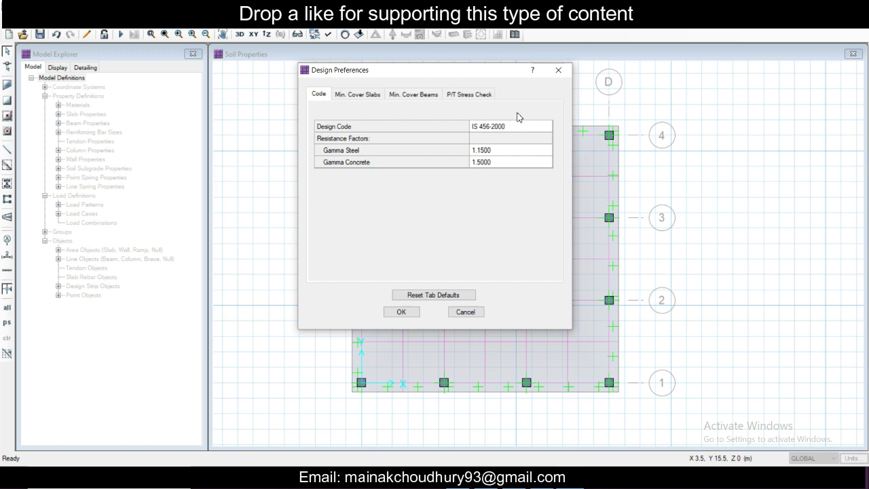
{"action": "left_click", "coordinate": [541, 128]}
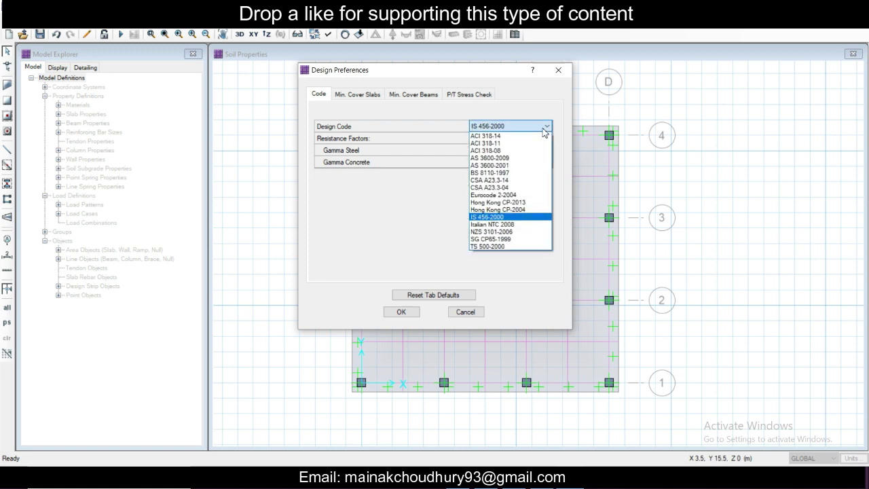
{"action": "left_click", "coordinate": [545, 129]}
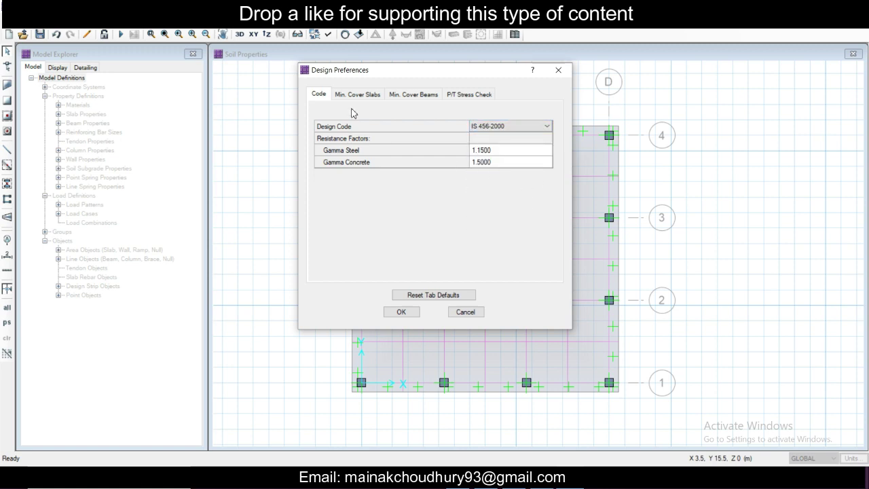
{"action": "left_click", "coordinate": [358, 96]}
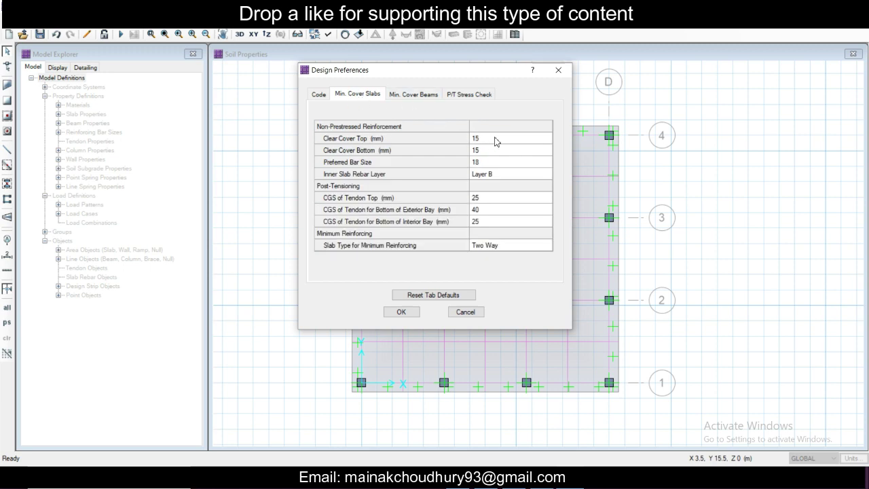
{"action": "left_click", "coordinate": [558, 70]}
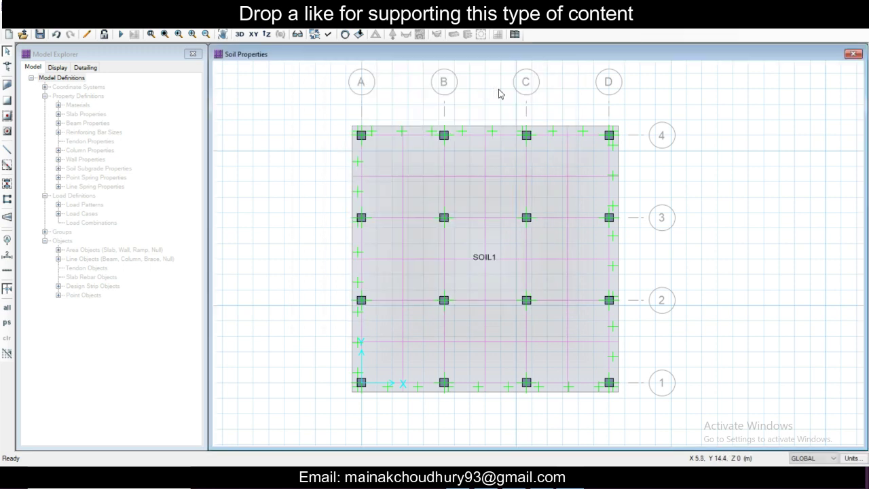
Step: Run the analysis and design to display Dead-load slab displacement contours
{"action": "left_click", "coordinate": [231, 25]}
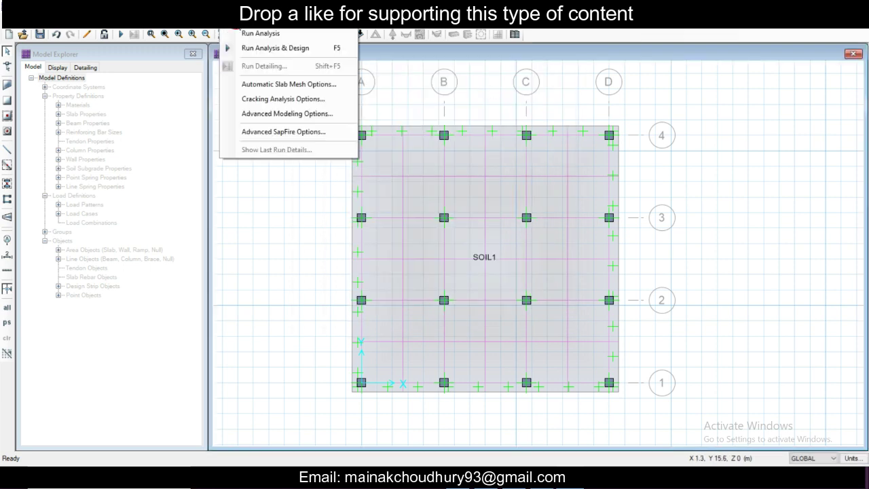
{"action": "left_click", "coordinate": [275, 48]}
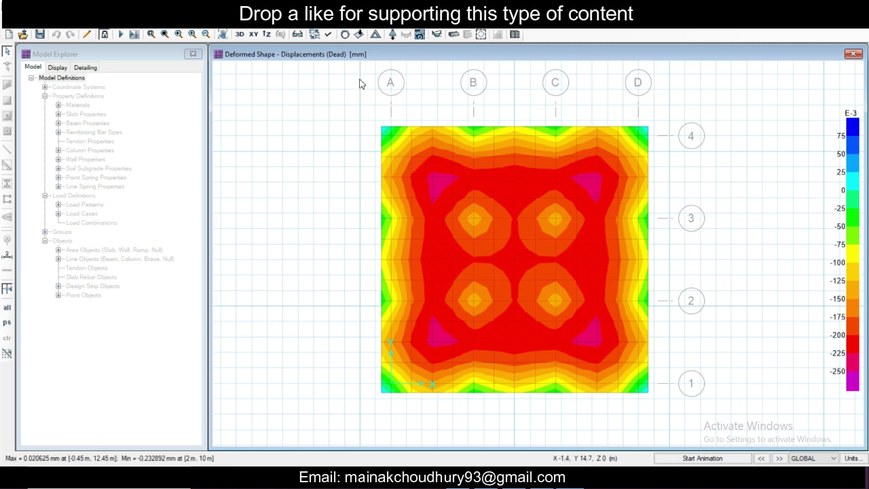
Step: Show support reactions as tabulated Fz, Mx and My values on the plan
{"action": "left_click", "coordinate": [257, 20]}
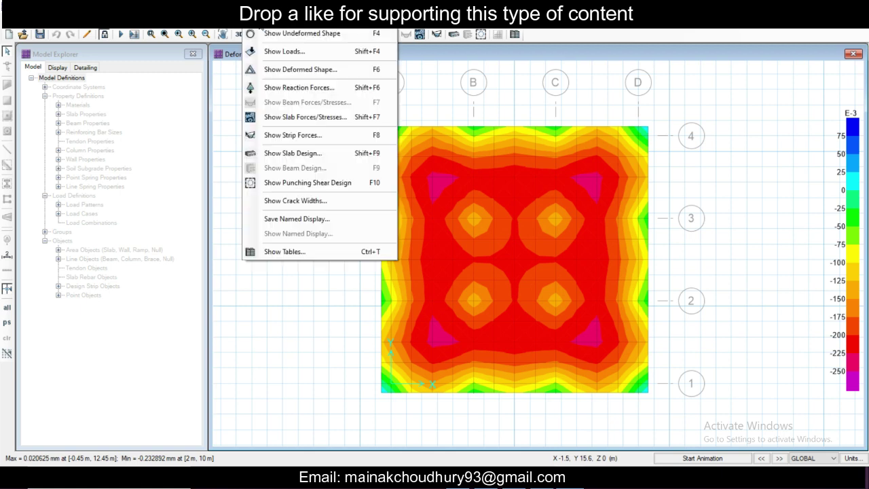
{"action": "left_click", "coordinate": [304, 90]}
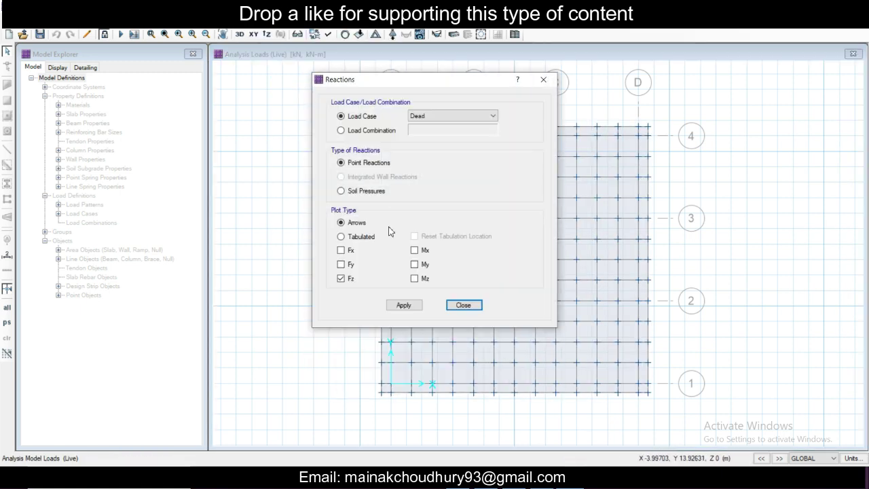
{"action": "left_click", "coordinate": [354, 238]}
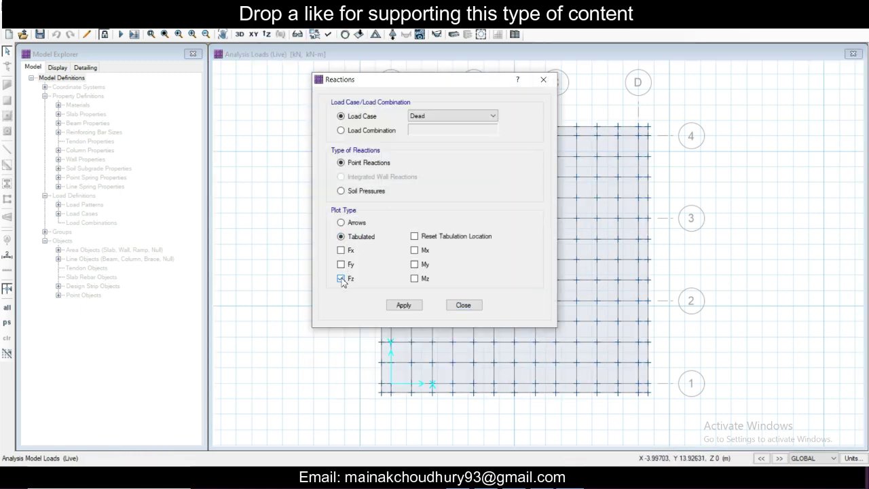
{"action": "left_click", "coordinate": [414, 249]}
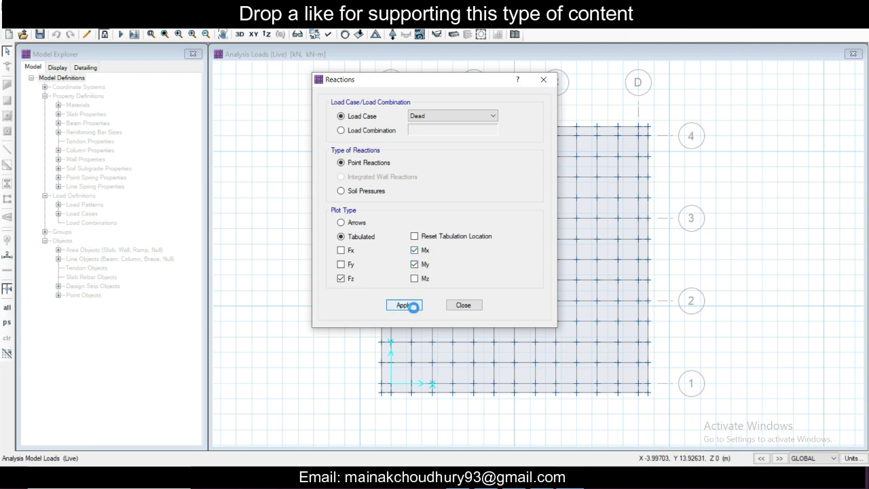
{"action": "left_click", "coordinate": [405, 304]}
{"action": "left_click_drag", "start_coordinate": [494, 79], "coordinate": [260, 67]}
Step: Switch the reaction display to the UDCONN2 load combination, apply, and close
{"action": "left_click", "coordinate": [241, 104]}
{"action": "left_click", "coordinate": [196, 121]}
{"action": "left_click", "coordinate": [153, 121]}
{"action": "left_click", "coordinate": [222, 119]}
{"action": "left_click", "coordinate": [257, 119]}
{"action": "left_click", "coordinate": [235, 140]}
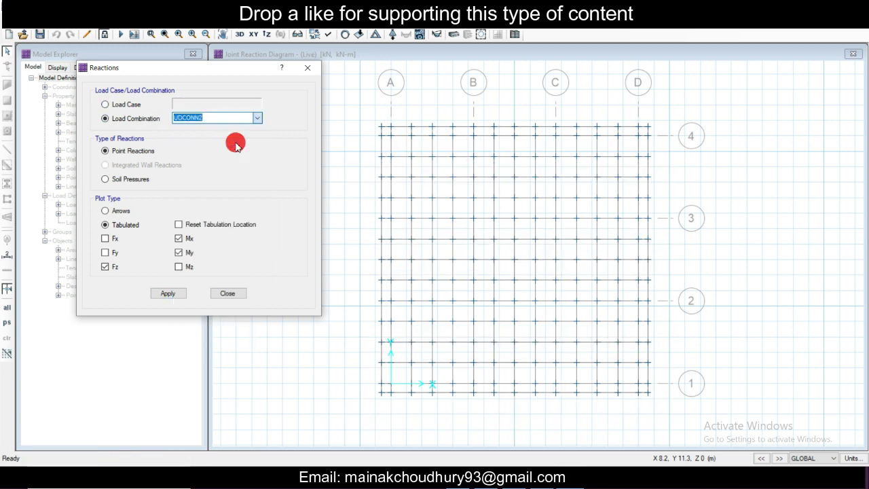
{"action": "left_click", "coordinate": [170, 294]}
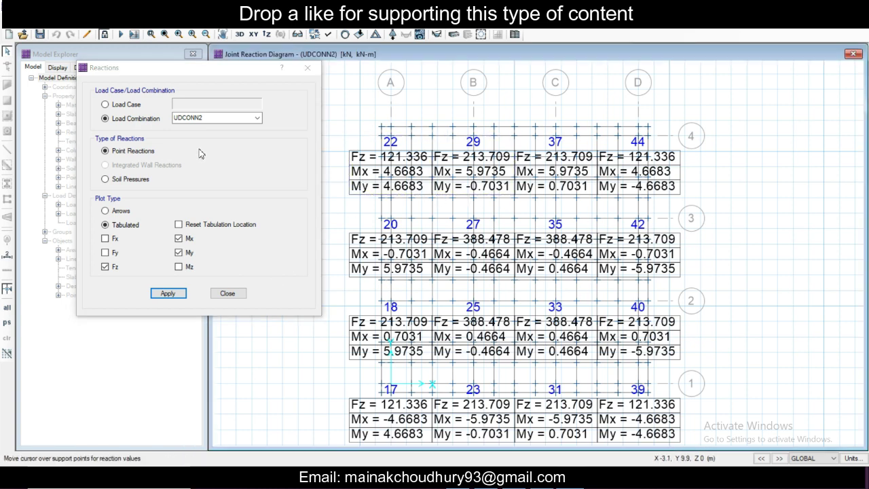
{"action": "left_click", "coordinate": [227, 294]}
{"action": "left_click", "coordinate": [258, 24]}
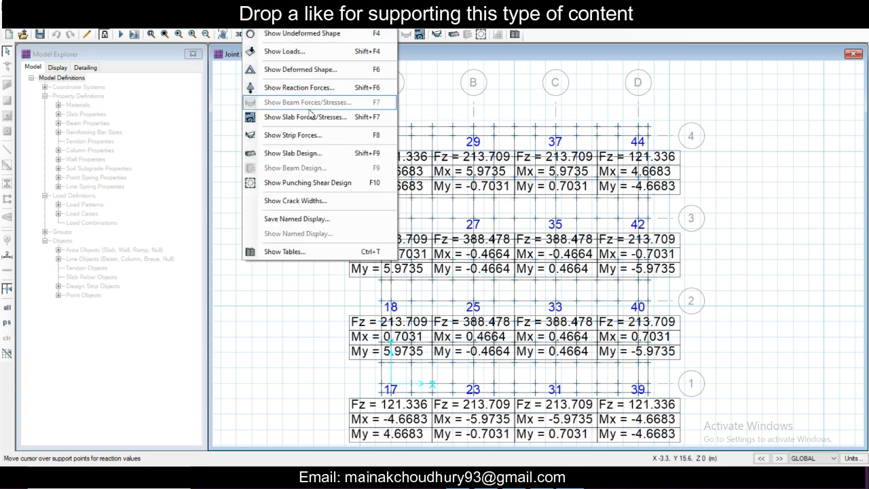
Step: Plot strip-based Layer A flexural reinforcement diagrams, then close the Slab Design settings
{"action": "left_click", "coordinate": [317, 153]}
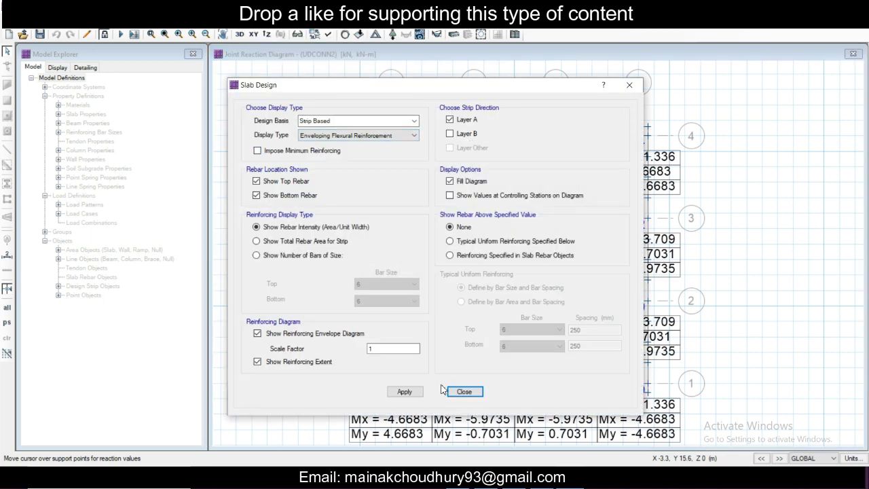
{"action": "left_click", "coordinate": [404, 392]}
{"action": "left_click_drag", "start_coordinate": [558, 90], "coordinate": [245, 98]}
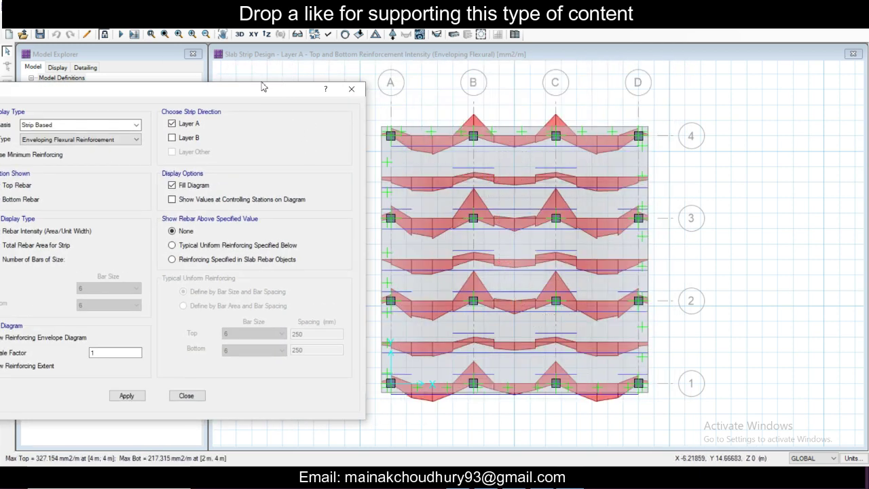
{"action": "left_click_drag", "start_coordinate": [261, 93], "coordinate": [424, 92]}
{"action": "left_click", "coordinate": [515, 89]}
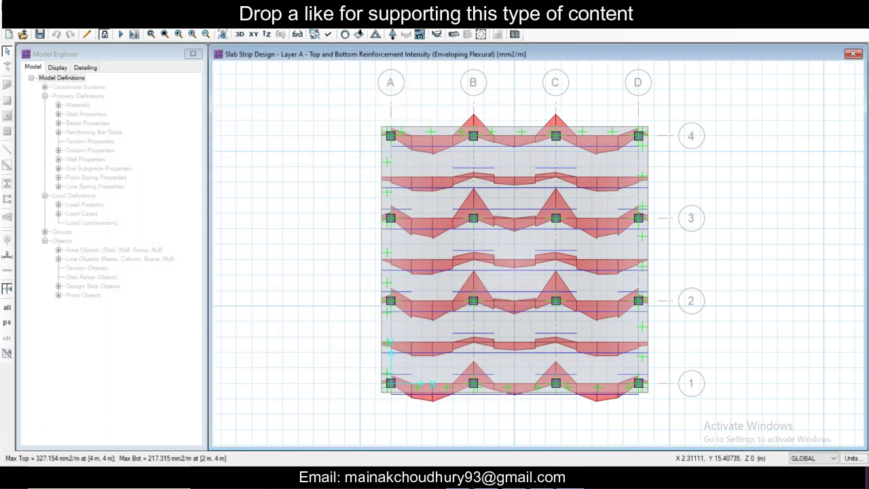
{"action": "left_click", "coordinate": [230, 21]}
Step: Run detailing with the default options to generate the dimensioned Framing Plan, then head back toward the model view
{"action": "left_click", "coordinate": [260, 65]}
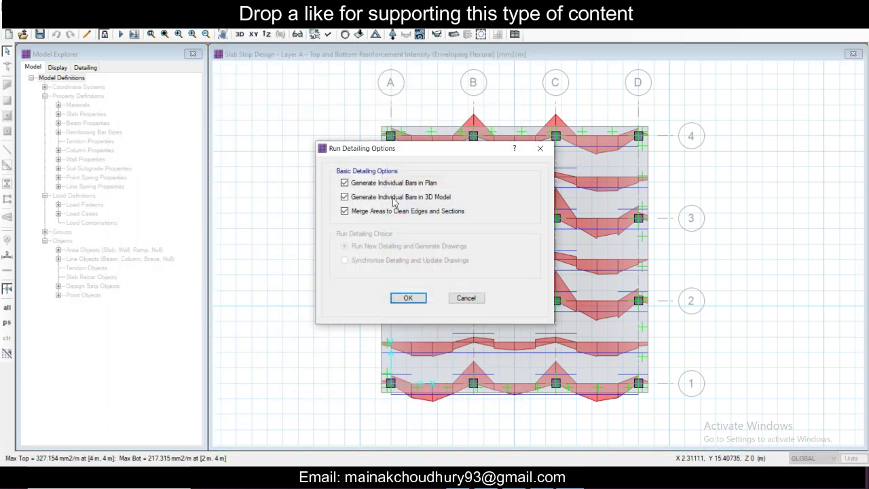
{"action": "left_click", "coordinate": [410, 298]}
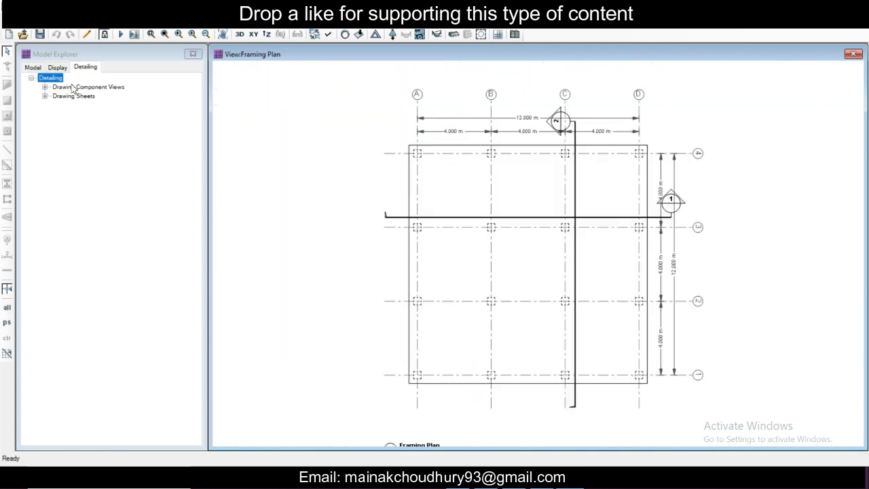
{"action": "left_click", "coordinate": [31, 68]}
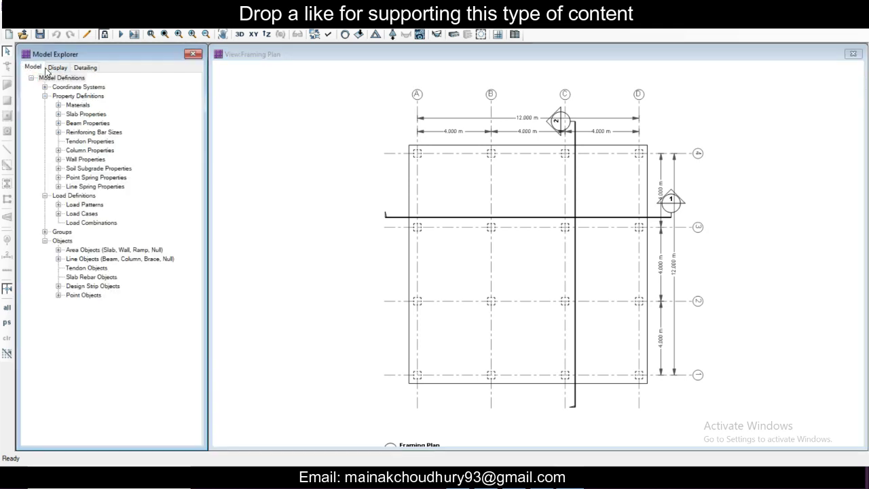
{"action": "left_click", "coordinate": [53, 68]}
{"action": "left_click", "coordinate": [33, 67]}
{"action": "left_click", "coordinate": [254, 22]}
Step: Return to the undeformed plan and show strip reinforcement with minimum reinforcing imposed
{"action": "left_click", "coordinate": [336, 33]}
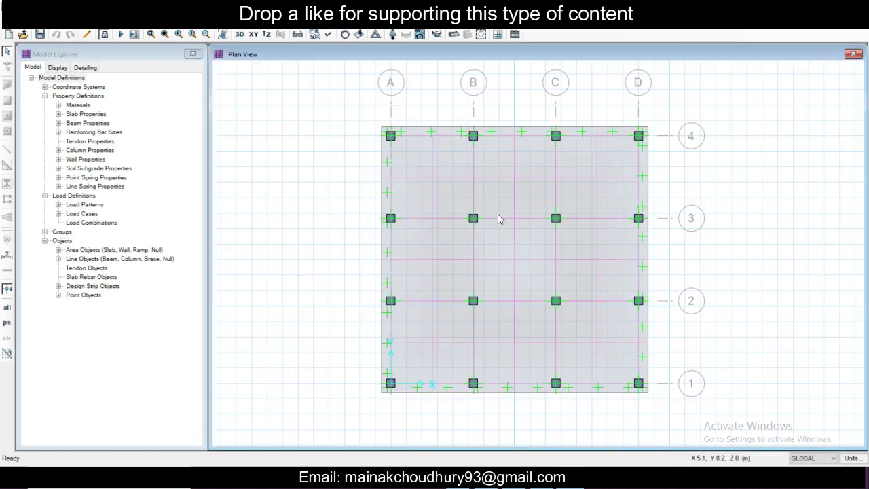
{"action": "left_click", "coordinate": [255, 22]}
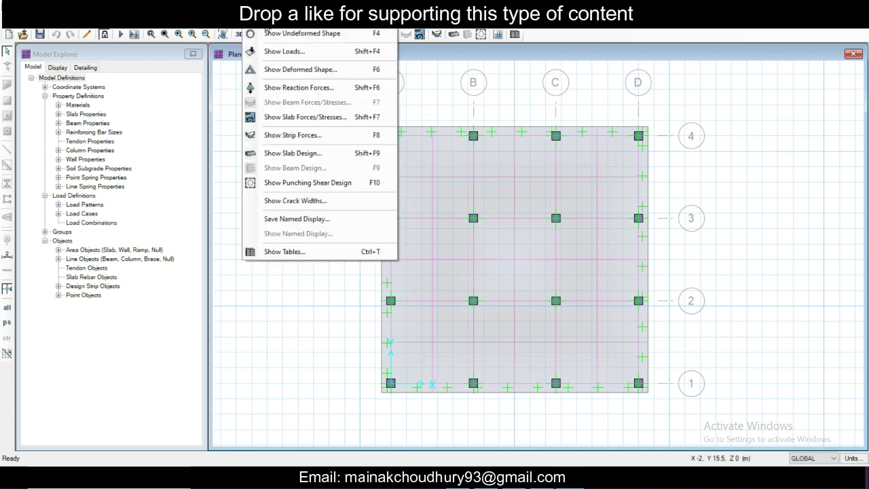
{"action": "left_click", "coordinate": [292, 153]}
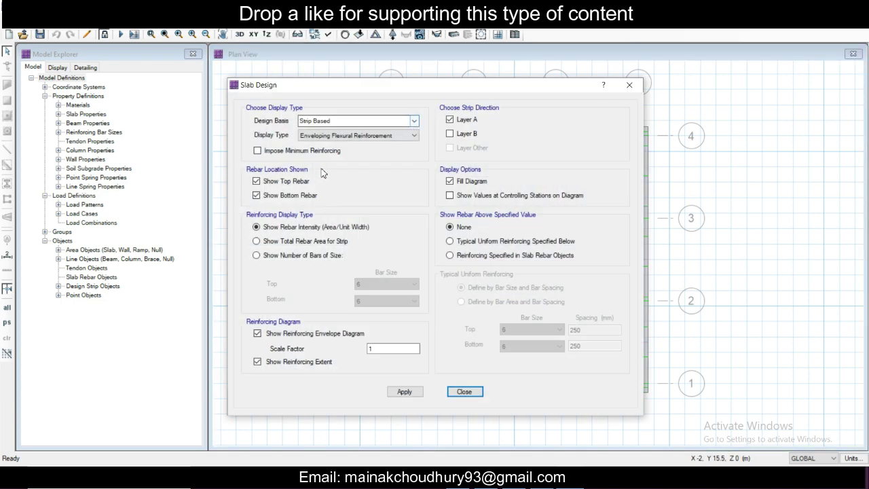
{"action": "left_click", "coordinate": [278, 151]}
{"action": "left_click", "coordinate": [404, 392]}
Step: Switch the strip reinforcement diagram from Layer A to Layer B and close the slab design settings
{"action": "left_click_drag", "start_coordinate": [521, 85], "coordinate": [317, 80]}
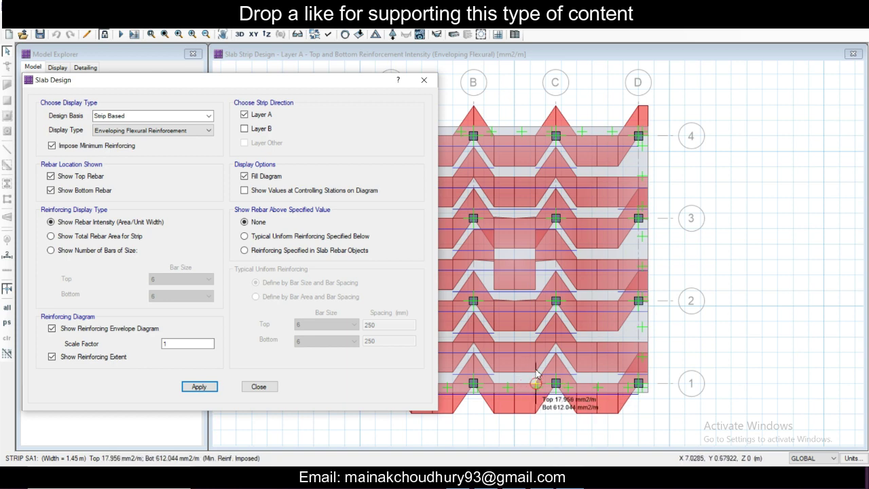
{"action": "left_click_drag", "start_coordinate": [324, 81], "coordinate": [343, 77]}
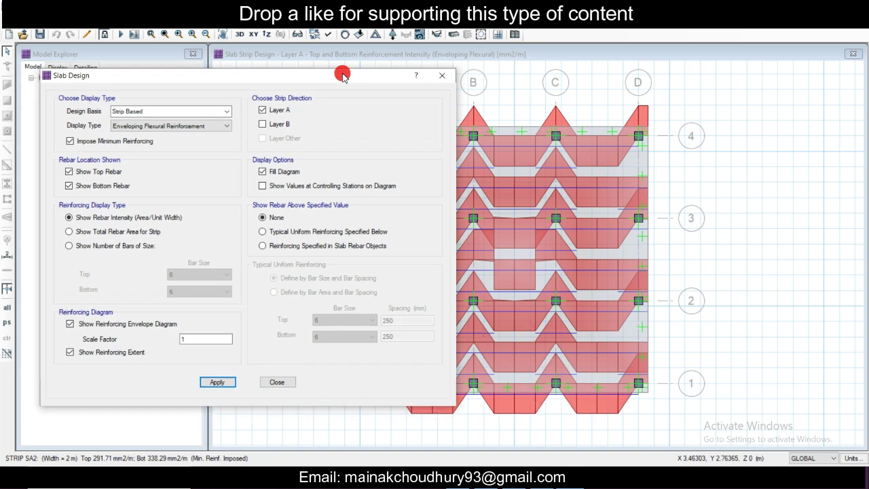
{"action": "left_click", "coordinate": [263, 124]}
{"action": "left_click", "coordinate": [217, 382]}
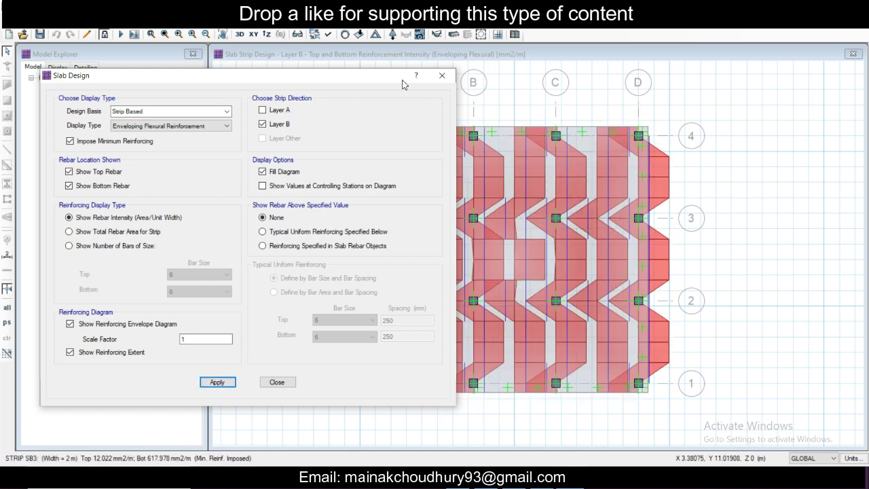
{"action": "left_click", "coordinate": [442, 76]}
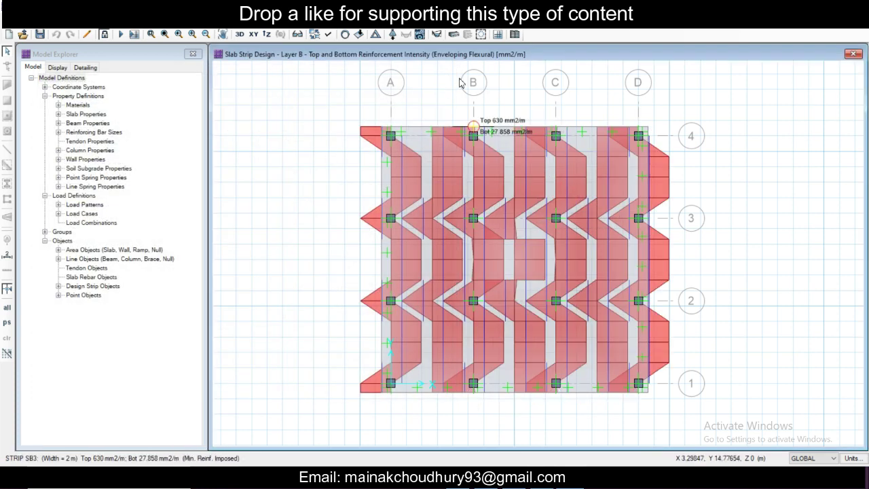
Step: Open the Drawing List, General Notes and Rebar Shapes detailing views
{"action": "left_click", "coordinate": [85, 67]}
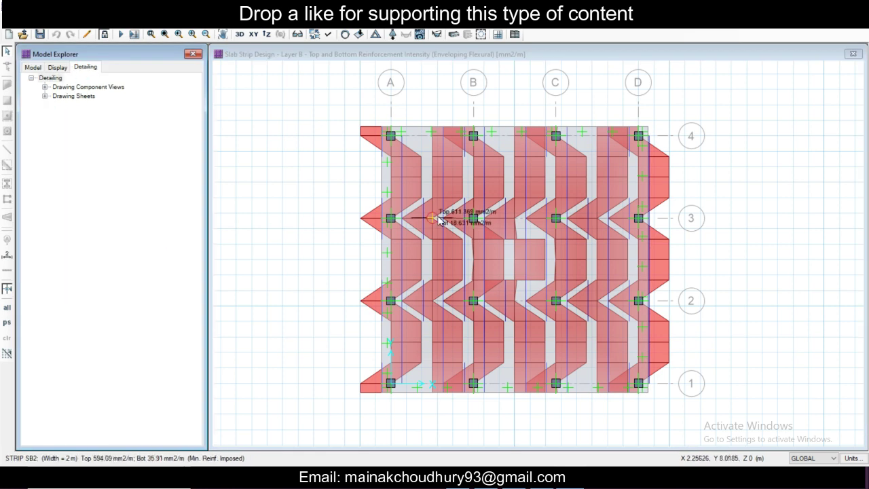
{"action": "left_click", "coordinate": [45, 87]}
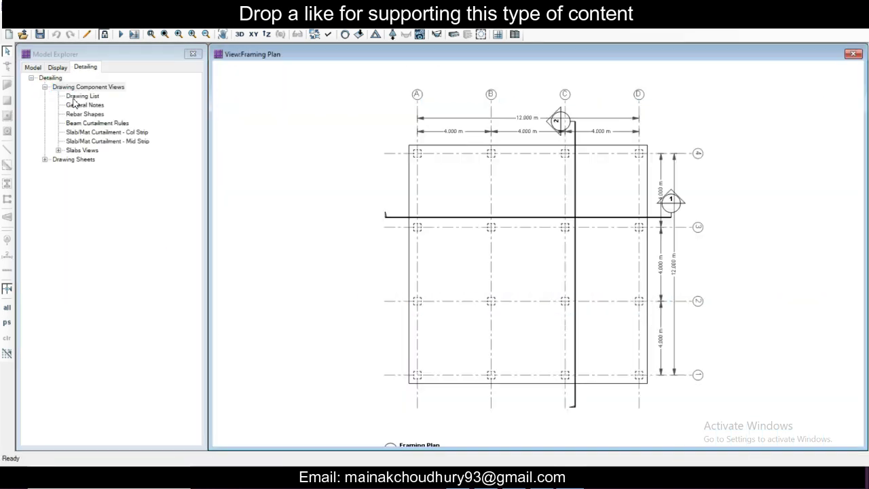
{"action": "left_click", "coordinate": [76, 97]}
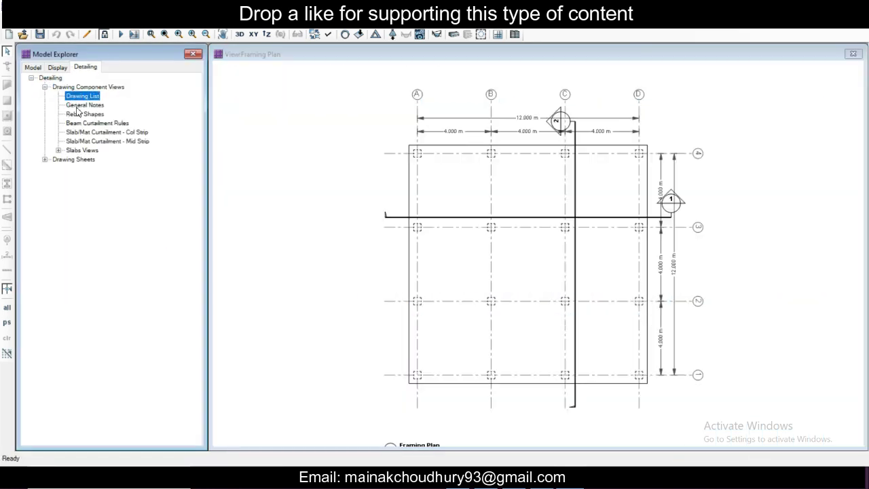
{"action": "double_click", "coordinate": [80, 98]}
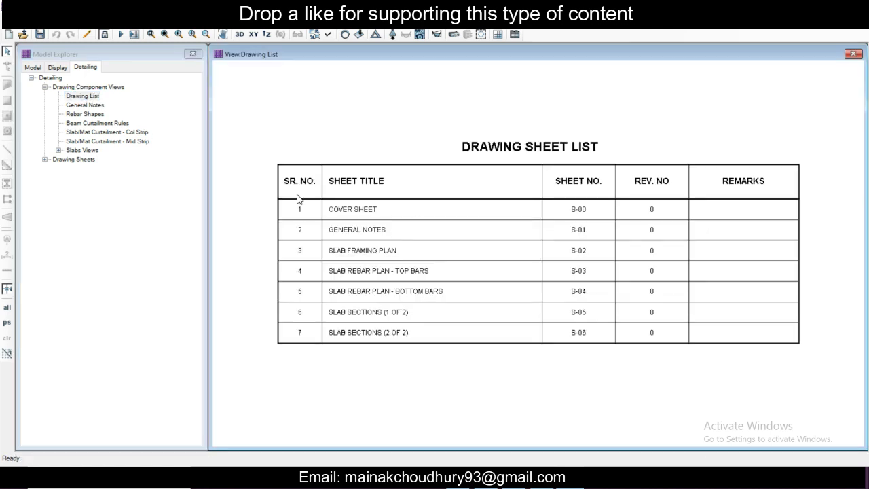
{"action": "double_click", "coordinate": [85, 106]}
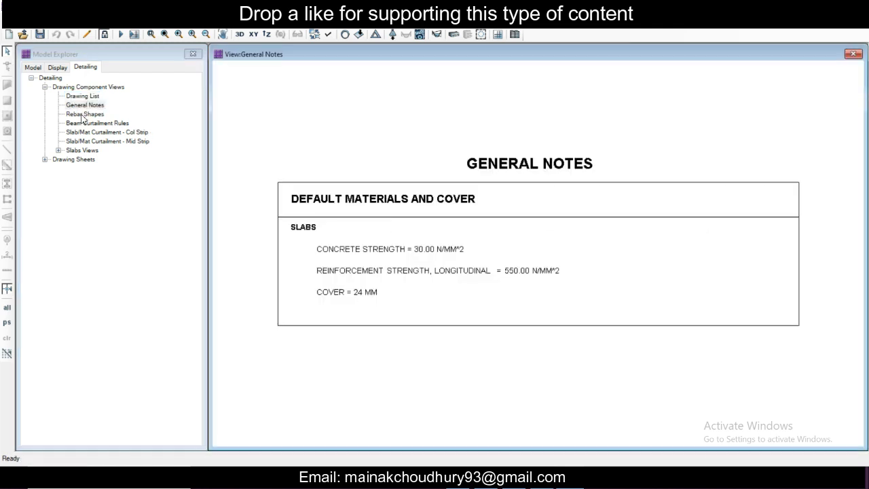
{"action": "double_click", "coordinate": [82, 115]}
Step: View the beam and column-strip slab/mat curtailment rules, then expand Slabs Views
{"action": "scroll", "coordinate": [562, 204], "scroll_direction": "up", "scroll_amount": 3}
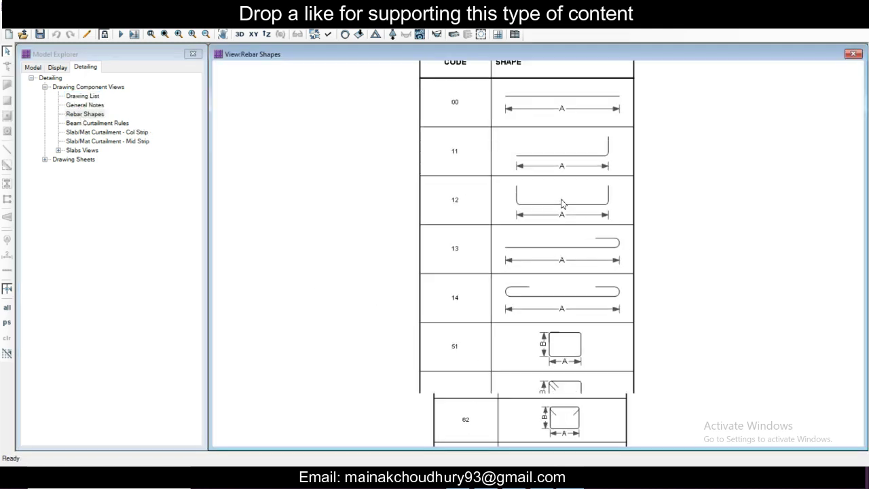
{"action": "scroll", "coordinate": [562, 204], "scroll_direction": "down", "scroll_amount": 1}
{"action": "double_click", "coordinate": [97, 124]}
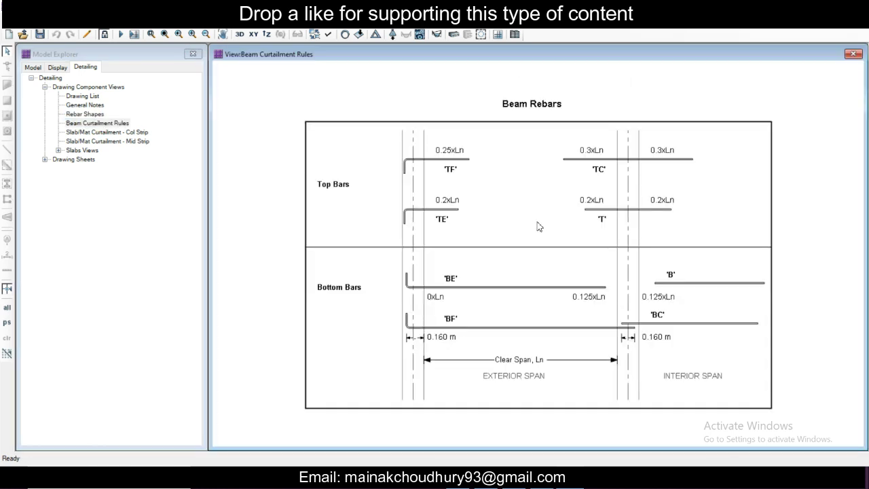
{"action": "double_click", "coordinate": [123, 133]}
{"action": "double_click", "coordinate": [69, 150]}
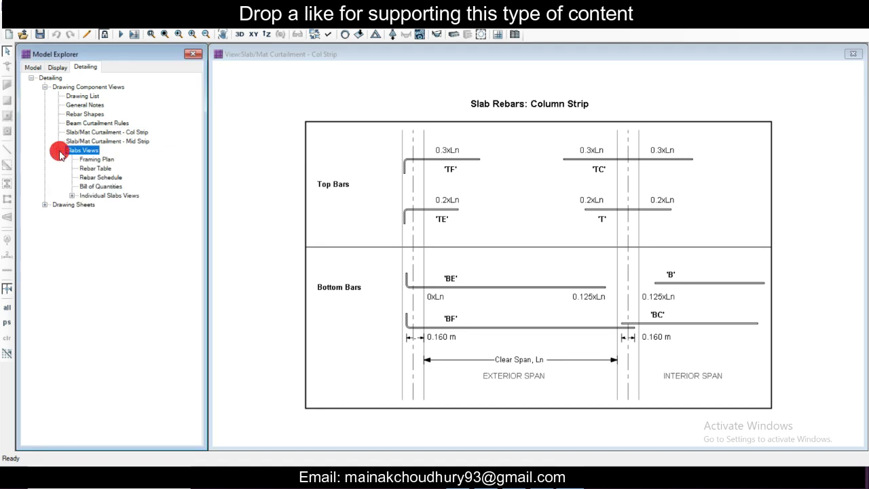
{"action": "left_click", "coordinate": [97, 161]}
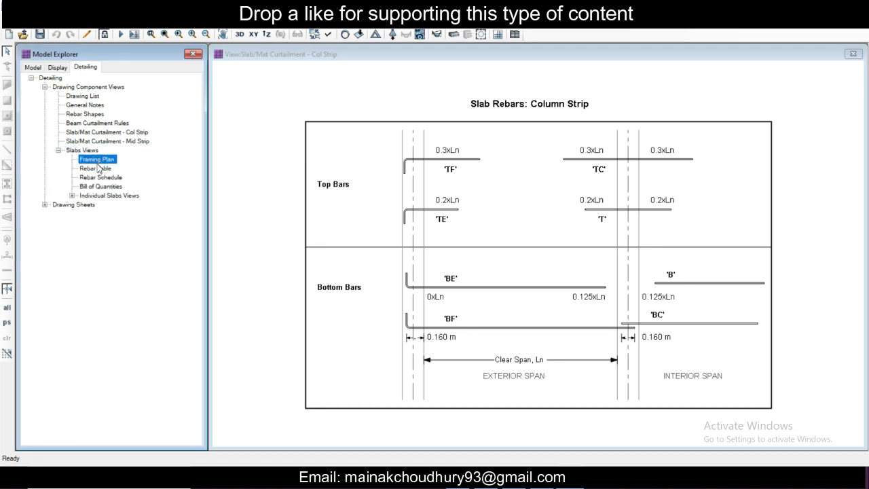
Step: Open the slab framing plan and Slab1's combined Rebar Plan, zoomed in
{"action": "double_click", "coordinate": [100, 160]}
{"action": "double_click", "coordinate": [121, 213]}
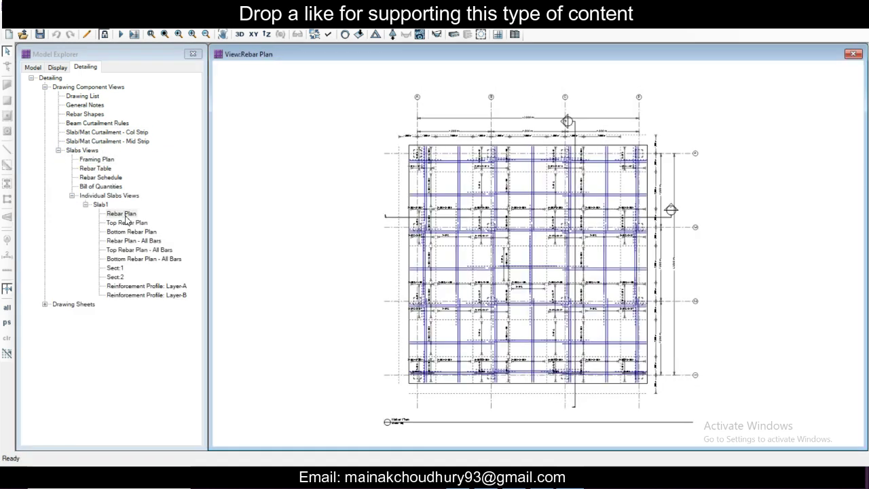
{"action": "scroll", "coordinate": [518, 194], "scroll_direction": "up", "scroll_amount": 5}
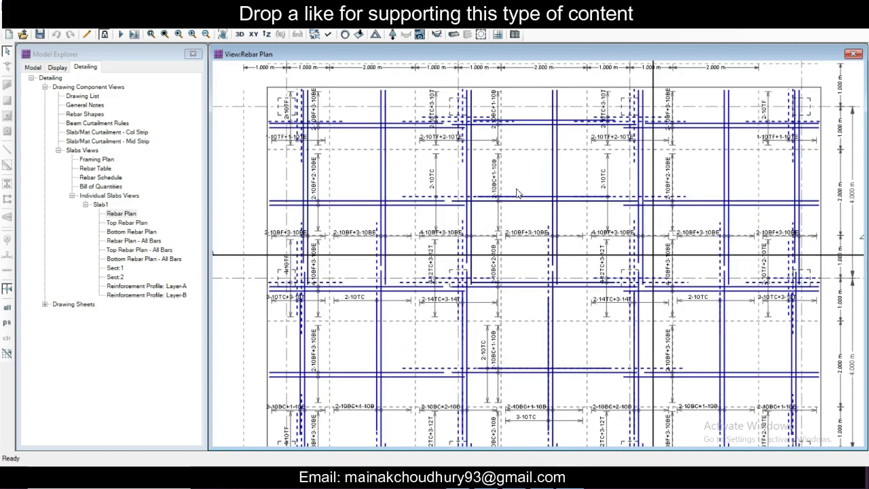
{"action": "scroll", "coordinate": [518, 194], "scroll_direction": "up", "scroll_amount": 1}
{"action": "scroll", "coordinate": [309, 122], "scroll_direction": "up", "scroll_amount": 2}
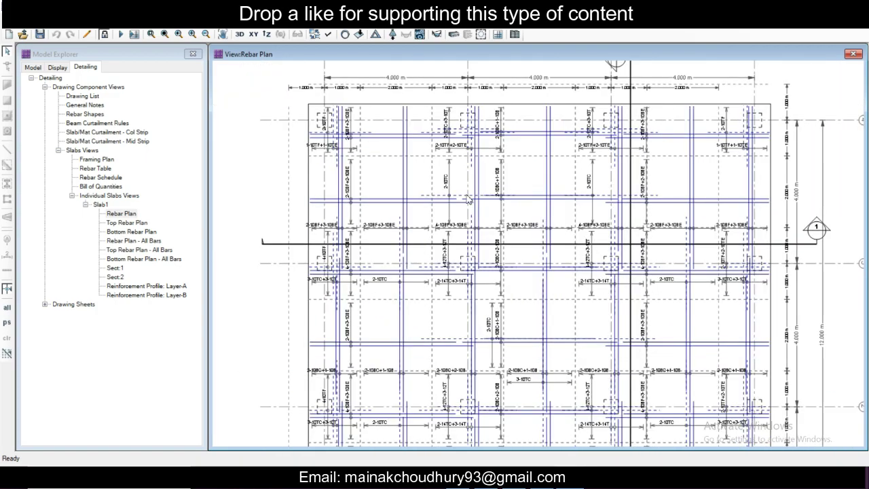
Step: View Slab1's Top and Bottom Rebar Plans, then expand the Drawing Sheets list
{"action": "double_click", "coordinate": [135, 224]}
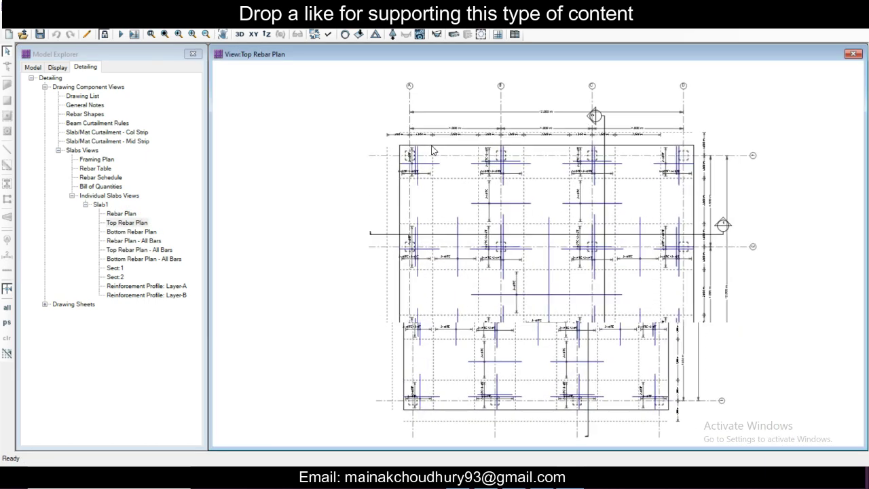
{"action": "double_click", "coordinate": [143, 233]}
{"action": "scroll", "coordinate": [470, 207], "scroll_direction": "up", "scroll_amount": 5}
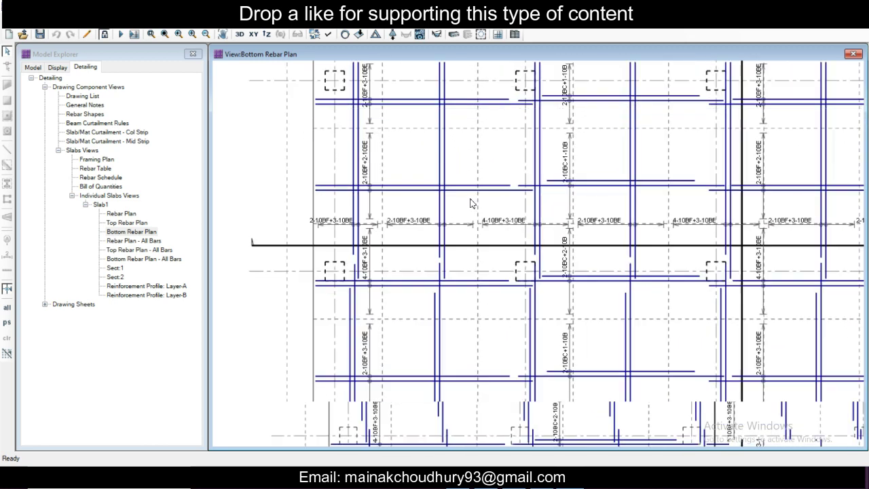
{"action": "double_click", "coordinate": [53, 307]}
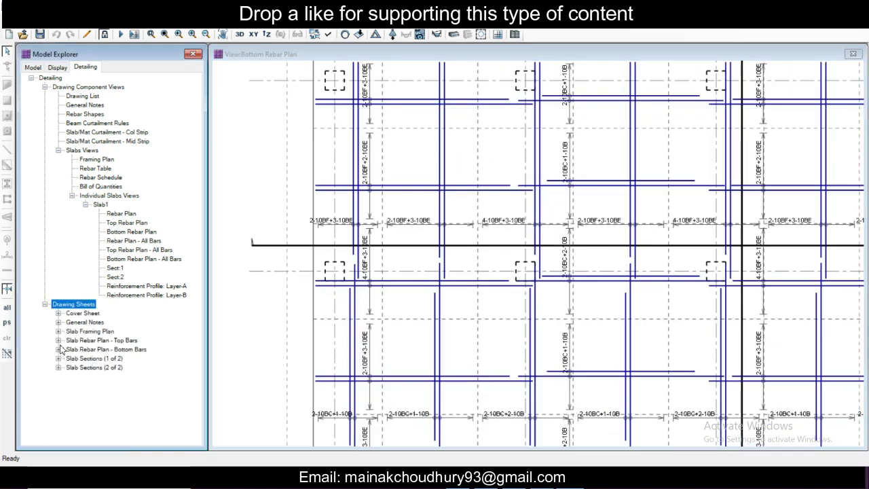
Step: Inspect Slab Sections (1 of 2) zoomed in, then open Slab Sections (2 of 2) showing Sect:2
{"action": "double_click", "coordinate": [85, 358]}
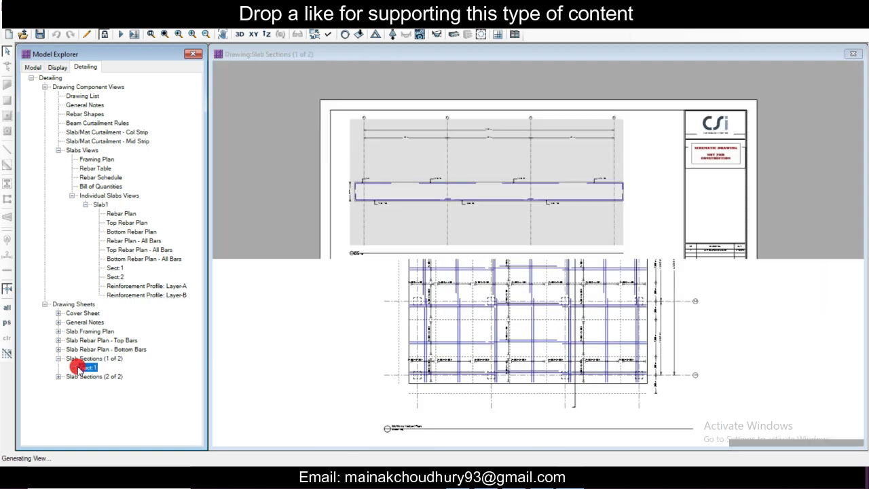
{"action": "scroll", "coordinate": [428, 219], "scroll_direction": "up", "scroll_amount": 8}
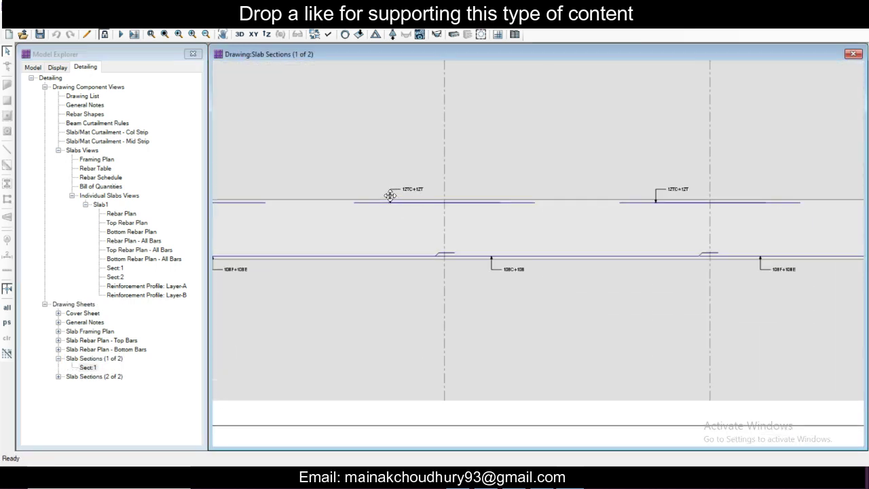
{"action": "left_click", "coordinate": [58, 377]}
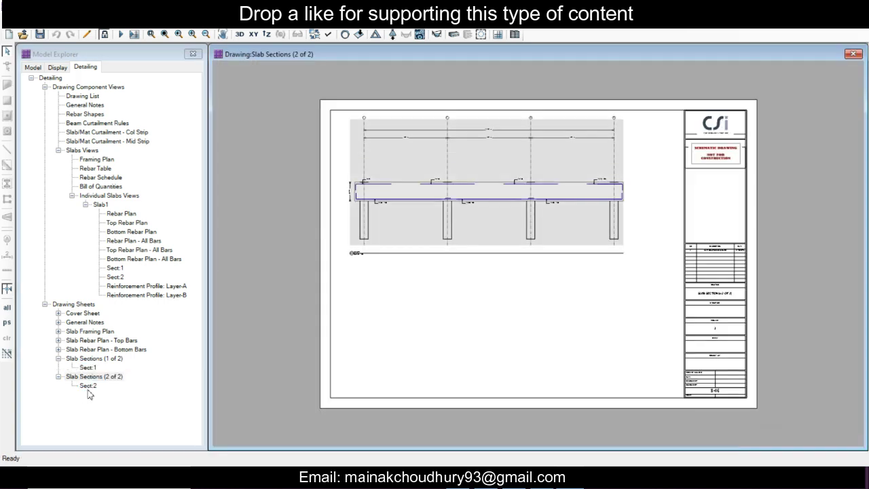
{"action": "left_click", "coordinate": [87, 384]}
Step: Display the column punching shear ratios (highest 0.278), then go back to the undeformed mat plan
{"action": "left_click", "coordinate": [256, 22]}
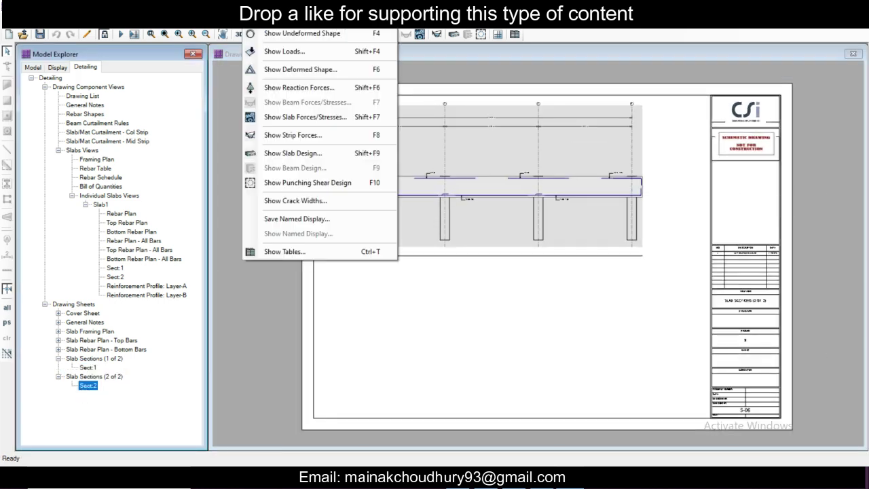
{"action": "left_click", "coordinate": [277, 34]}
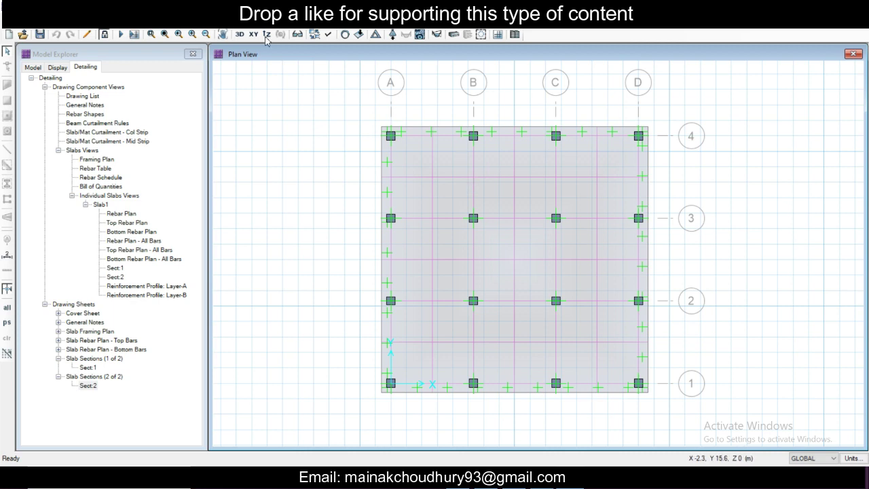
{"action": "left_click", "coordinate": [256, 22]}
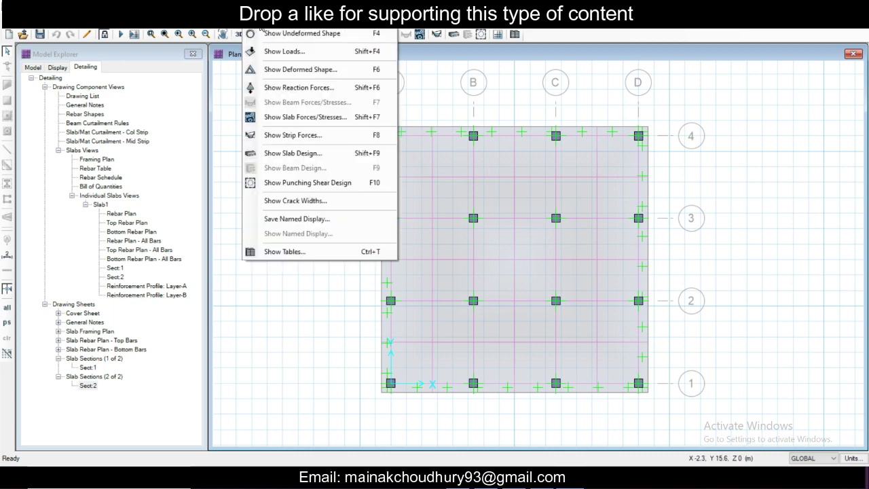
{"action": "left_click", "coordinate": [324, 183]}
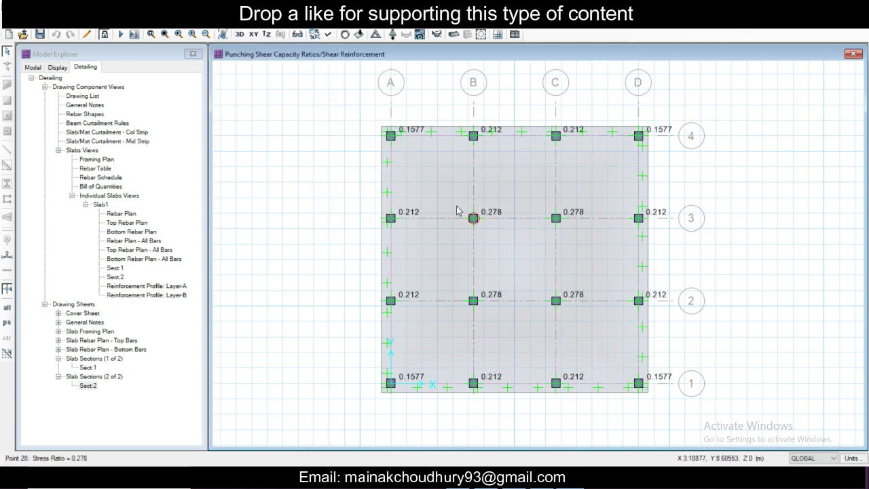
{"action": "key", "text": "F4"}
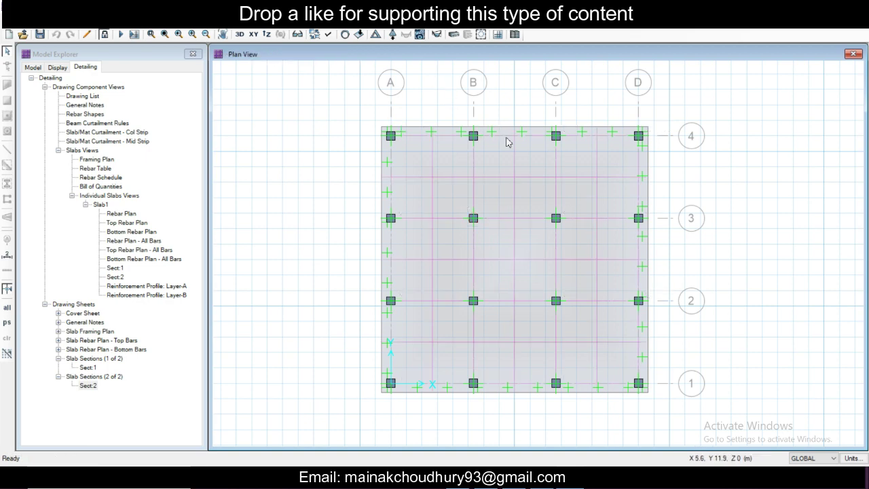